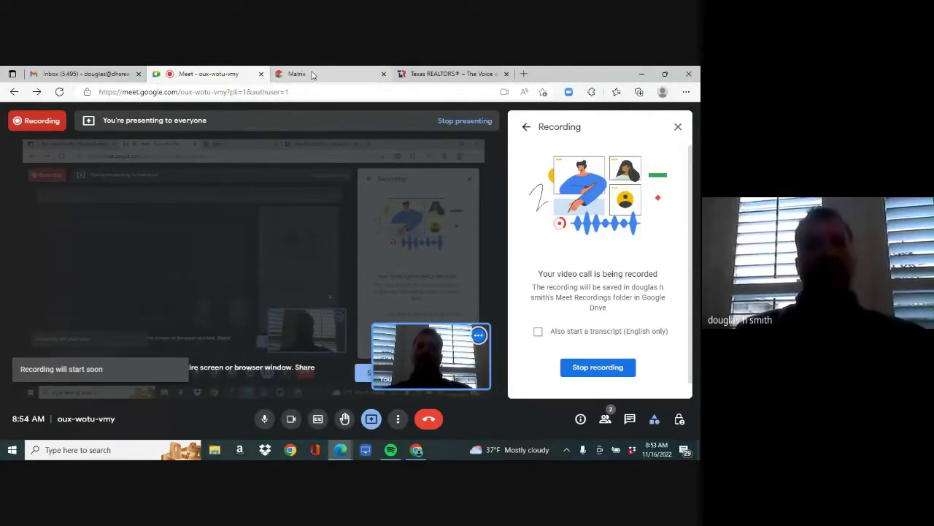
- Switch the shared browser from the Google Meet call to the Matrix MLS tab
mouse_move(311, 75)
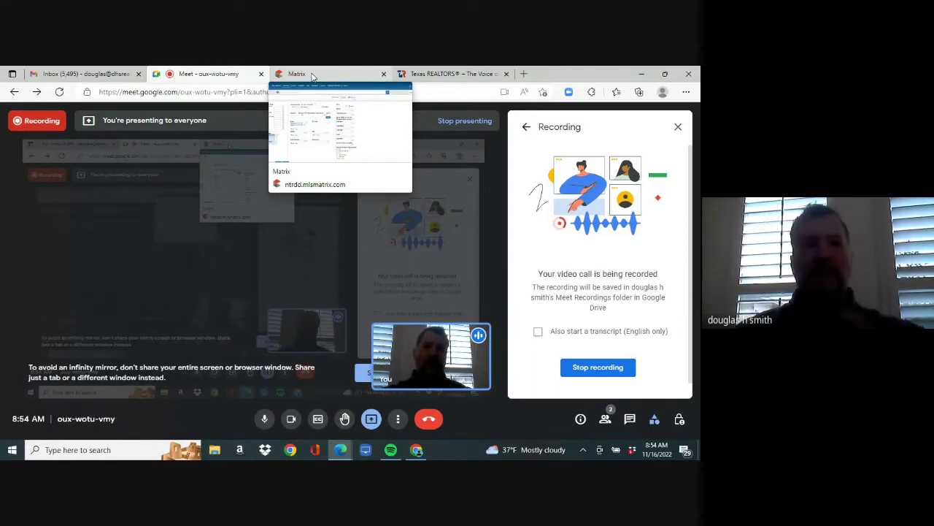
left_click(312, 76)
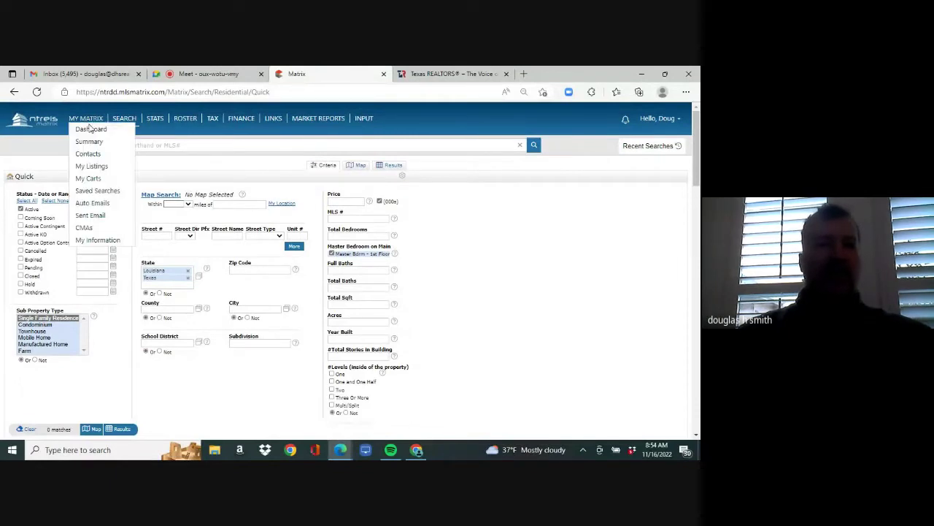
- Show the My Matrix dashboard and dismiss the Meet presenting notification
left_click(91, 131)
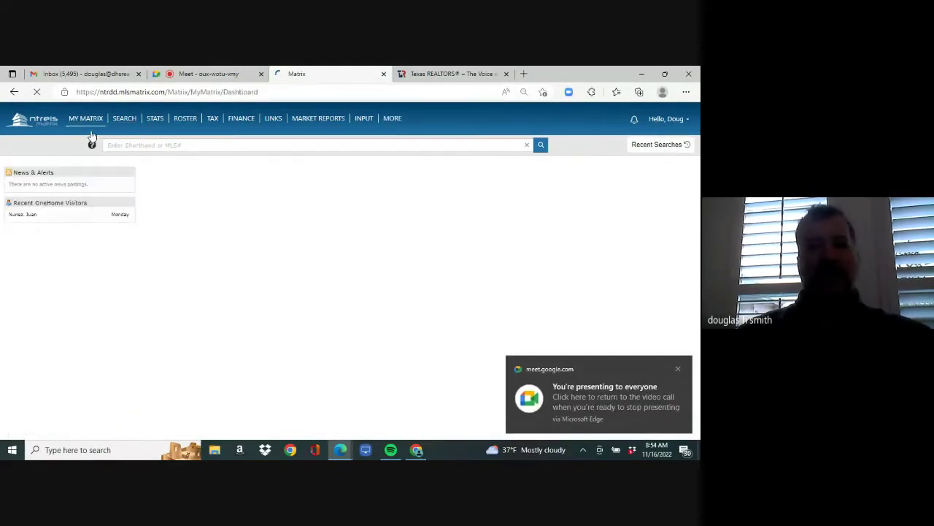
left_click(677, 368)
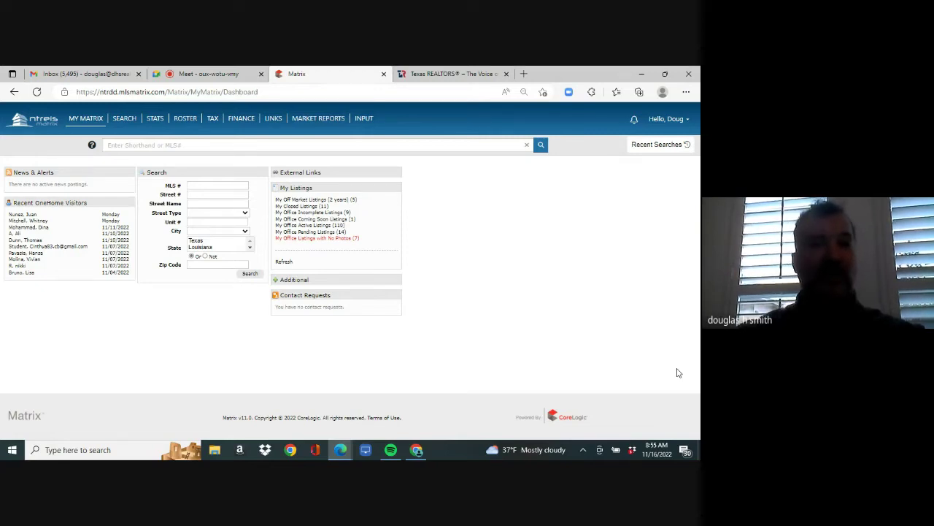
- Reload Matrix by going to matrix.ntreis.net from the address bar
left_click(333, 96)
type("mat")
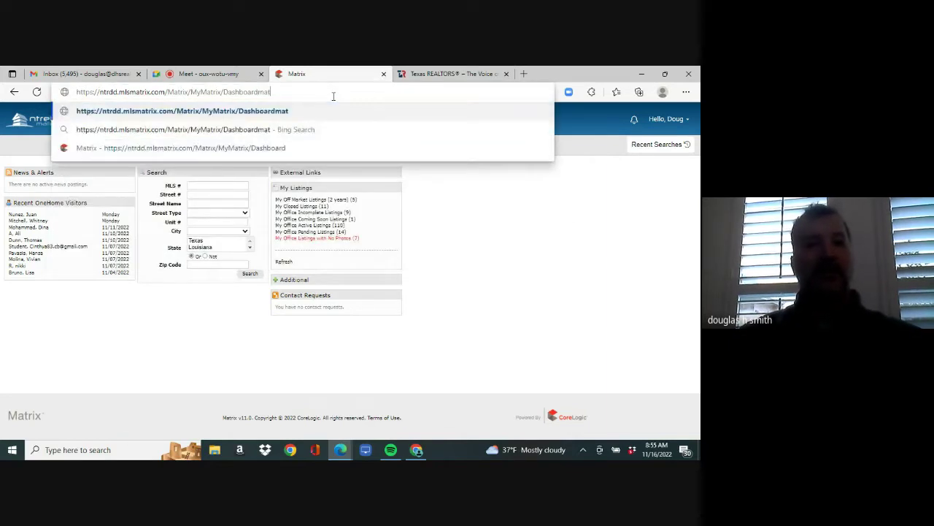
key("BackSpace")
key("BackSpace")
key("BackSpace")
key("BackSpace")
key("BackSpace")
key("BackSpace")
key("BackSpace")
key("BackSpace")
key("BackSpace")
key("BackSpace")
key("BackSpace")
key("BackSpace")
key("BackSpace")
key("BackSpace")
key("BackSpace")
key("BackSpace")
key("BackSpace")
key("BackSpace")
key("BackSpace")
key("BackSpace")
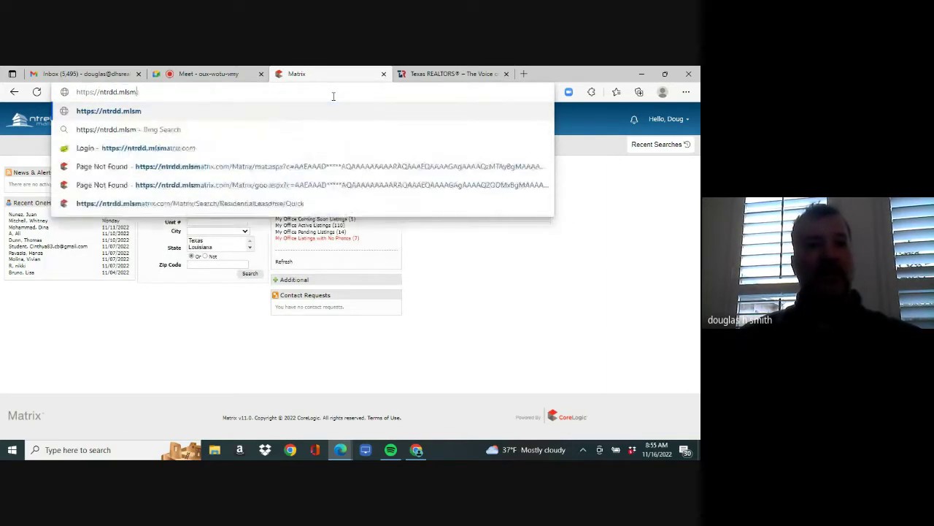
key("BackSpace")
key("BackSpace")
key("BackSpace")
key("BackSpace")
key("BackSpace")
key("BackSpace")
key("BackSpace")
key("BackSpace")
key("BackSpace")
key("BackSpace")
key("BackSpace")
key("BackSpace")
key("BackSpace")
key("BackSpace")
key("BackSpace")
key("BackSpace")
key("BackSpace")
key("BackSpace")
type("mat")
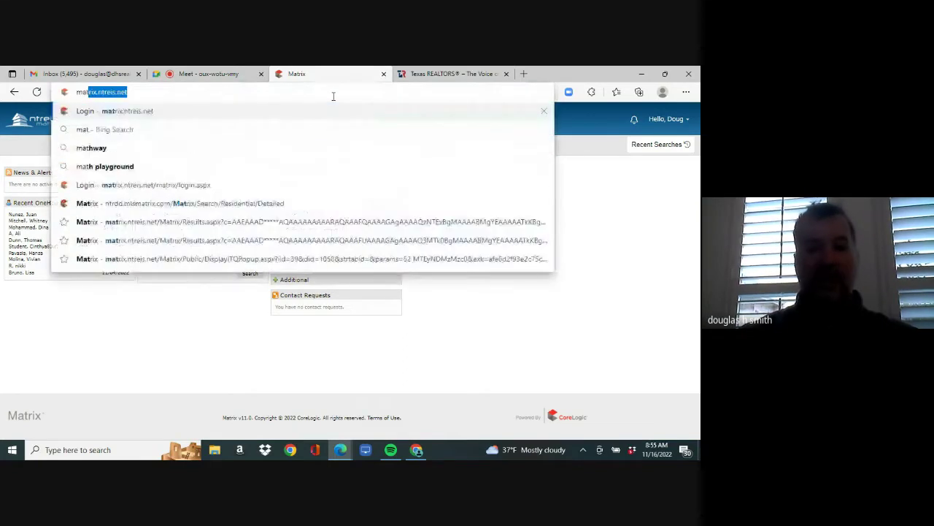
key("Return")
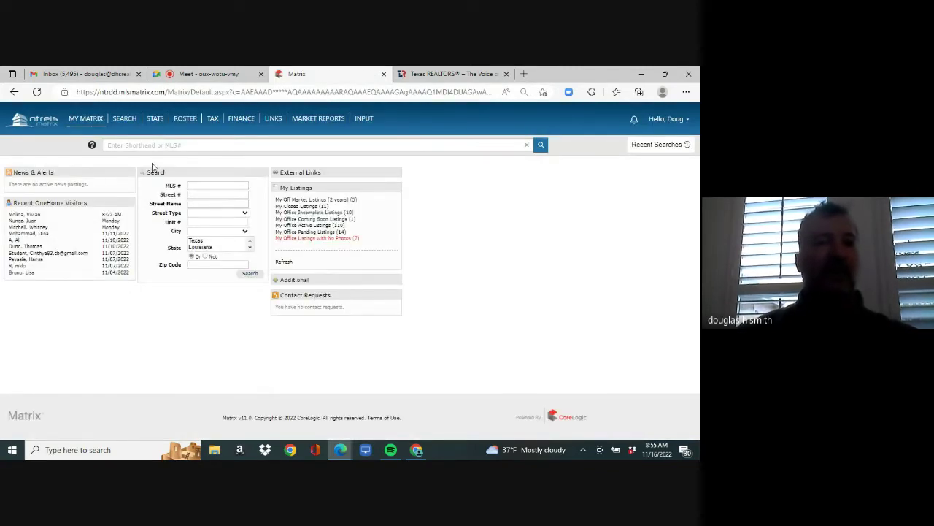
- Open the Residential Lease detailed search form from the Search menu
mouse_move(127, 121)
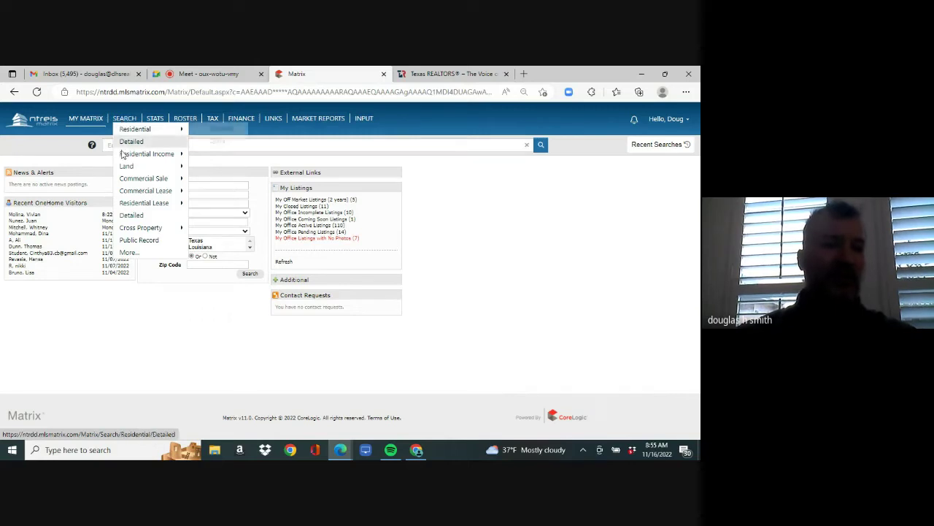
mouse_move(154, 202)
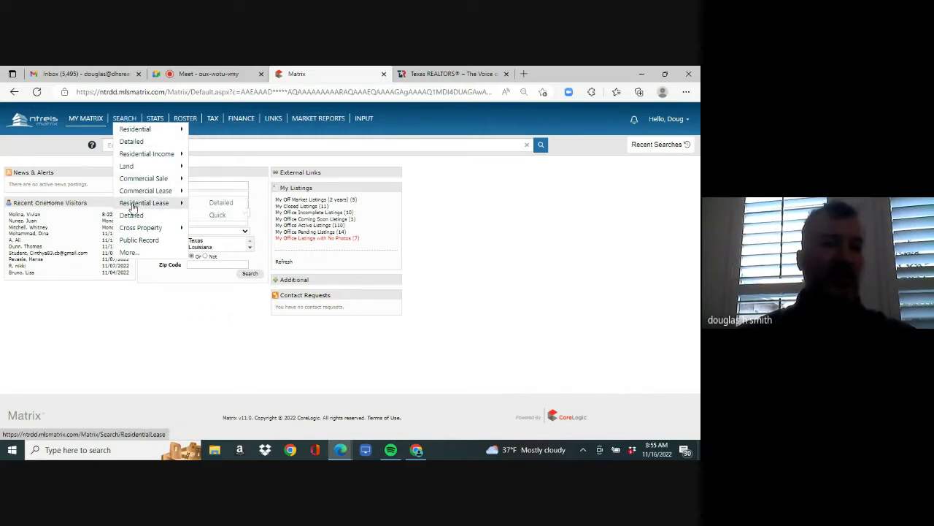
left_click(219, 207)
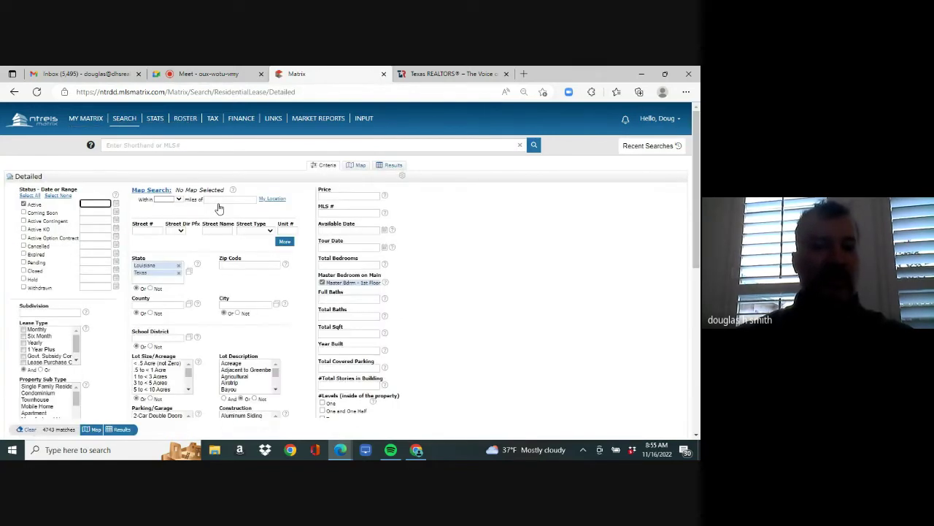
- Set price 0-3000, county Grayson and property type Single Family Residence
left_click(340, 197)
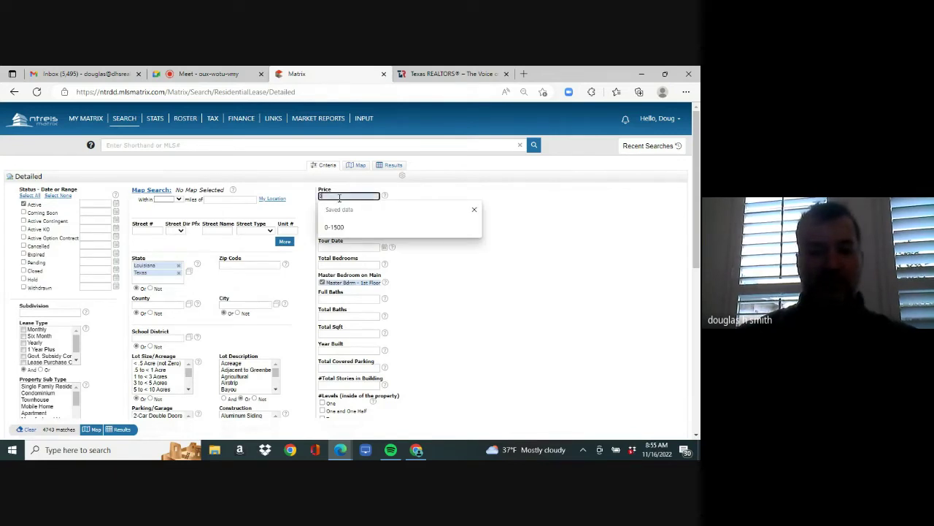
type("0-3000")
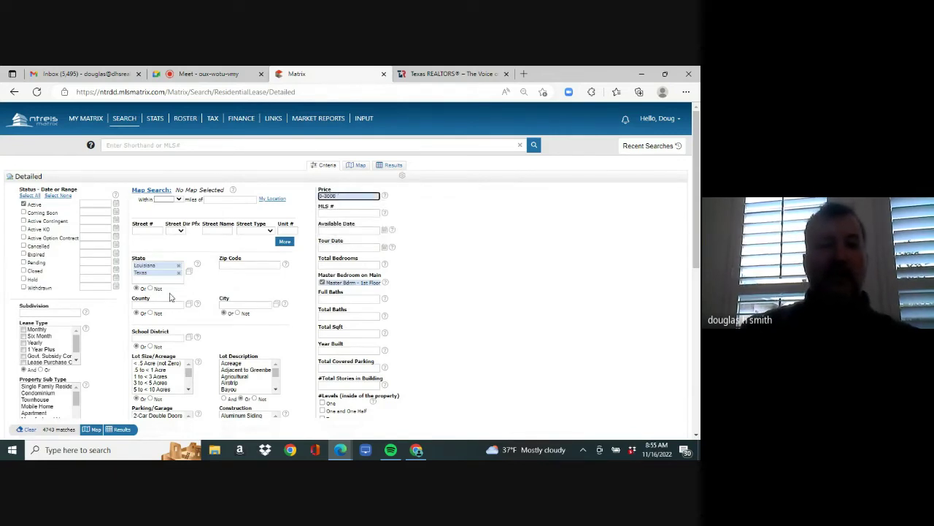
left_click(166, 306)
type("grayso")
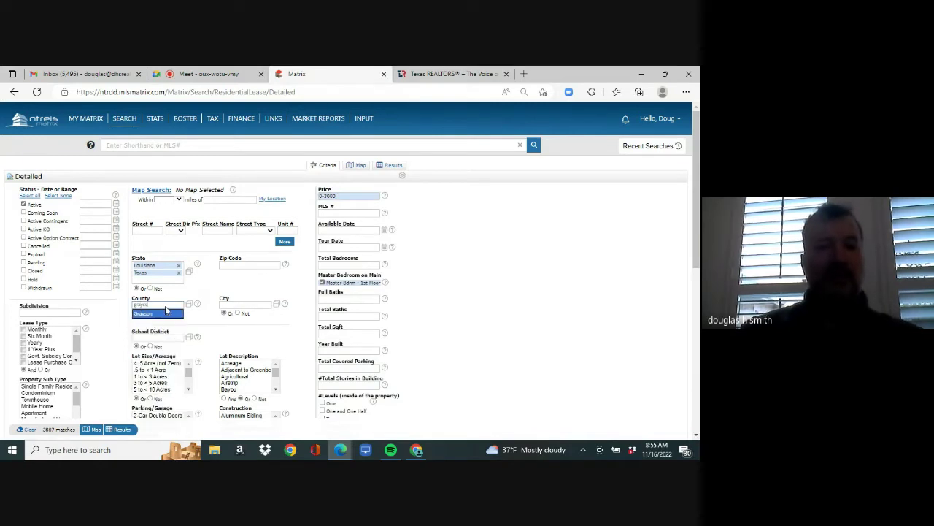
type("n")
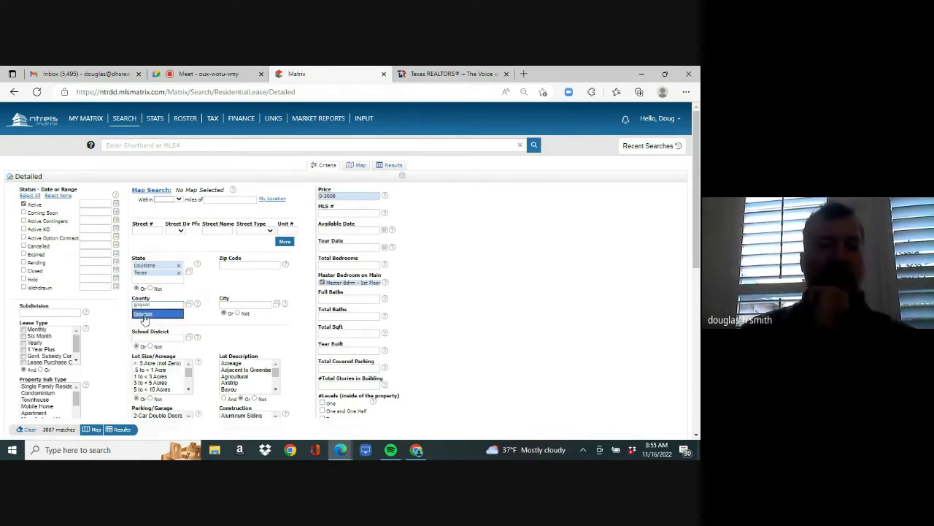
left_click(145, 314)
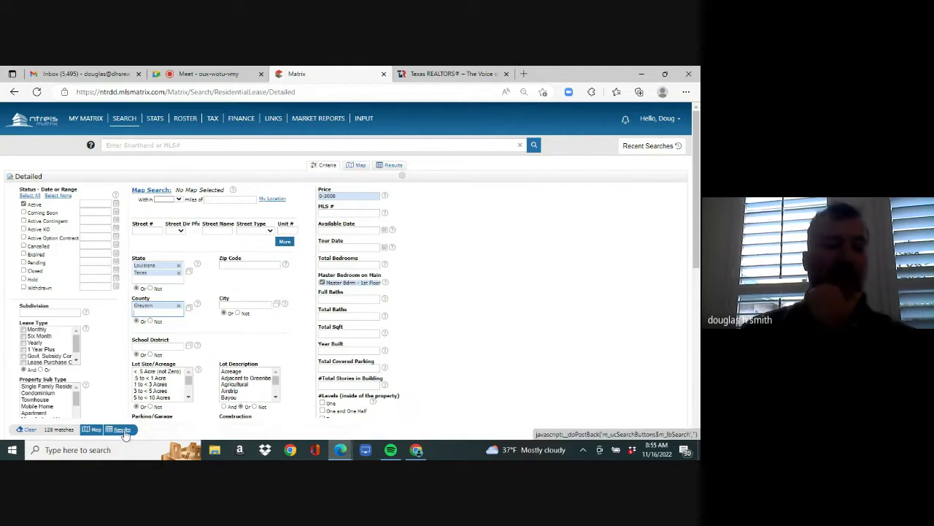
left_click(49, 387)
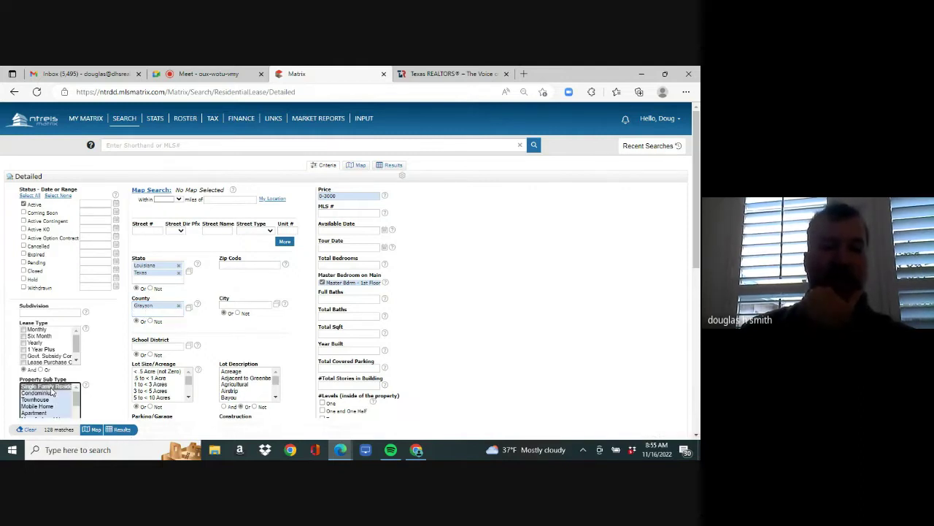
- Require year built 2010 or later and 3+ total bedrooms, then scroll to the bottom
left_click(339, 350)
type("2010+")
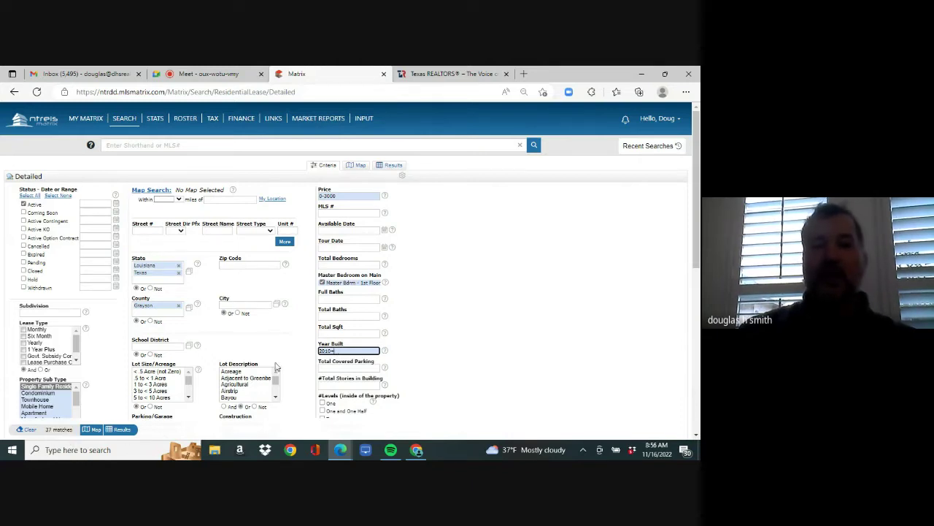
left_click(322, 282)
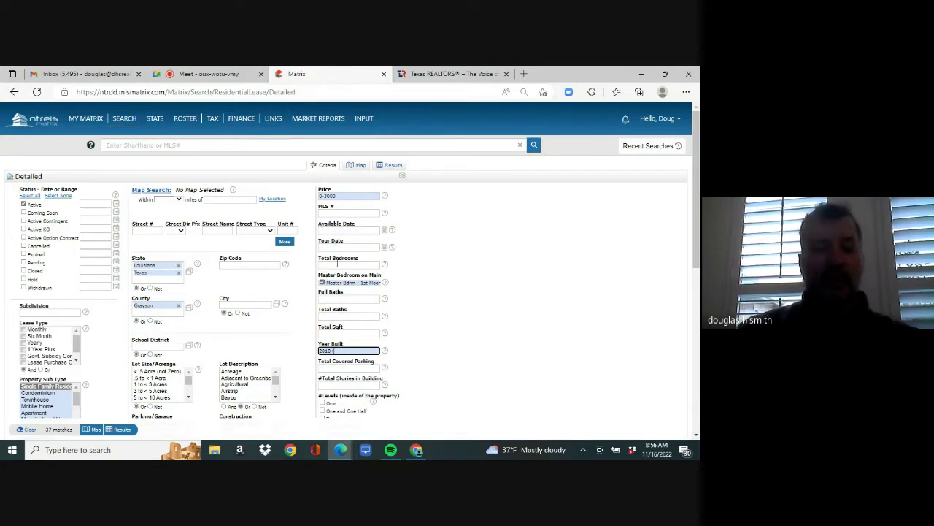
left_click(337, 264)
type("3+")
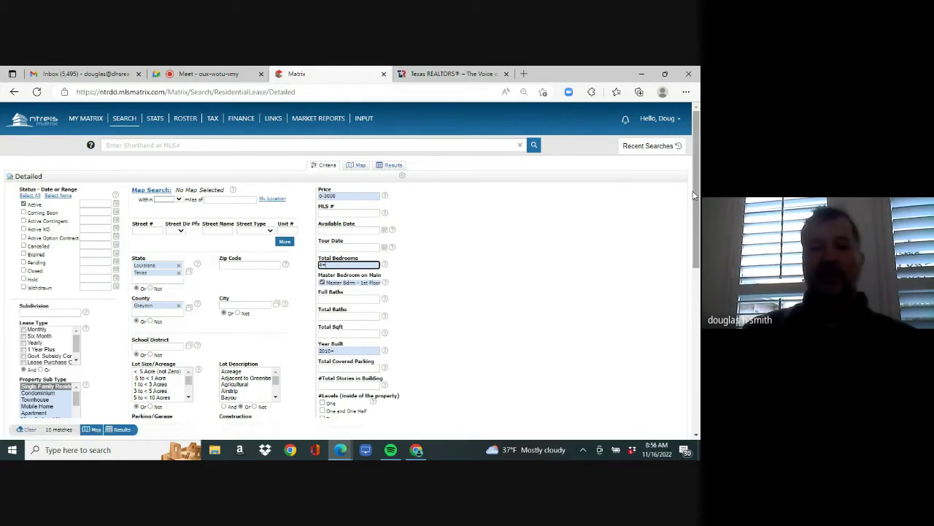
left_click_drag(694, 199, 693, 238)
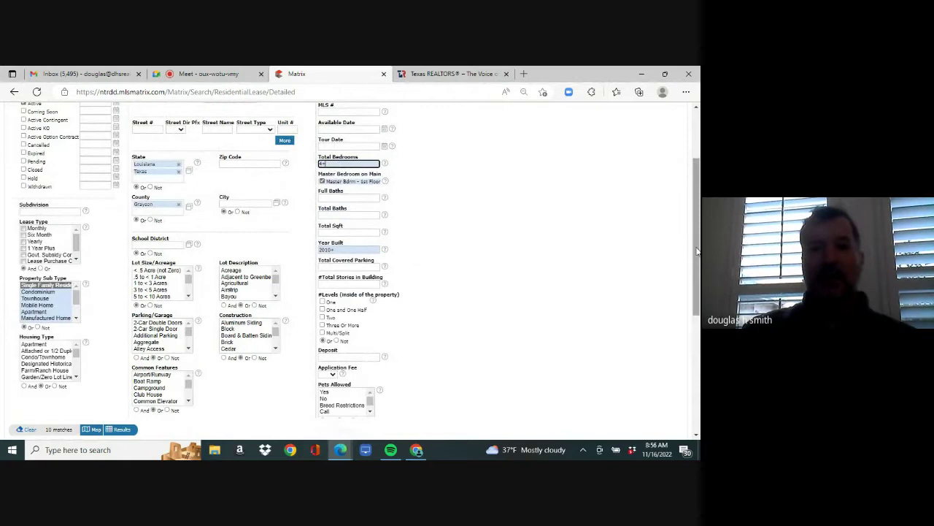
left_click_drag(697, 250, 691, 386)
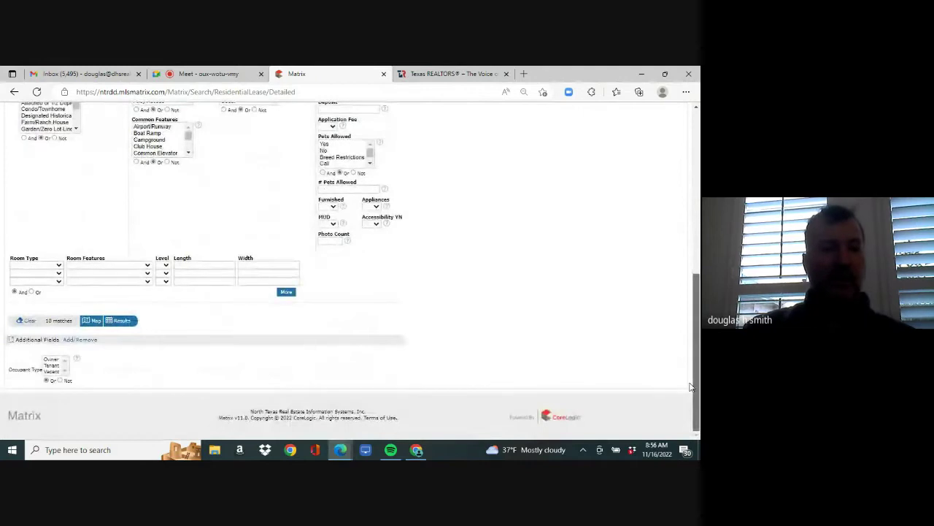
- Find the garage fields and add Attached Garage YN and Garage Spaces to Frequently Used Fields
left_click(82, 340)
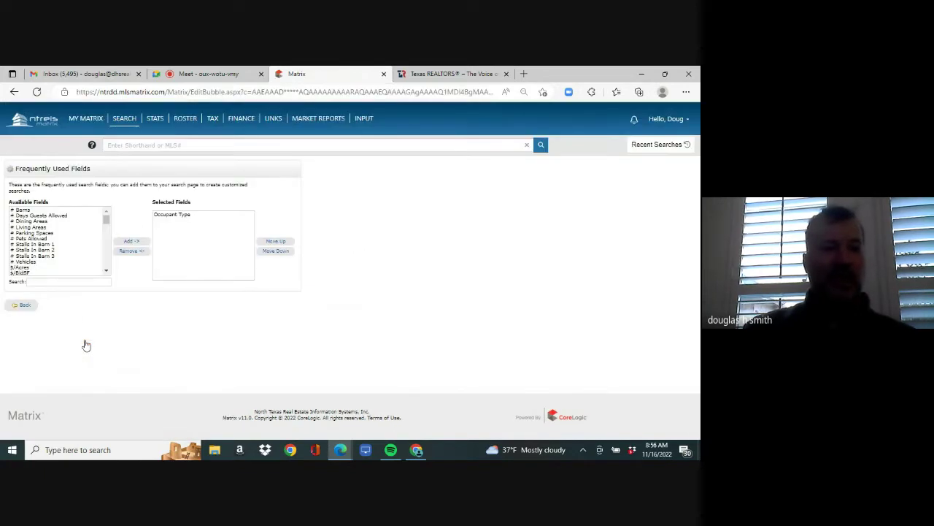
left_click(82, 282)
type("gara")
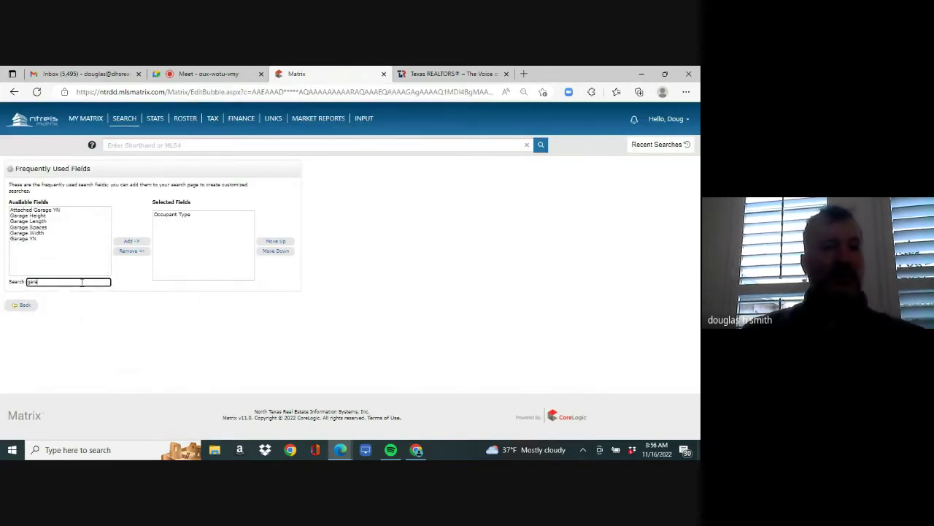
type("g")
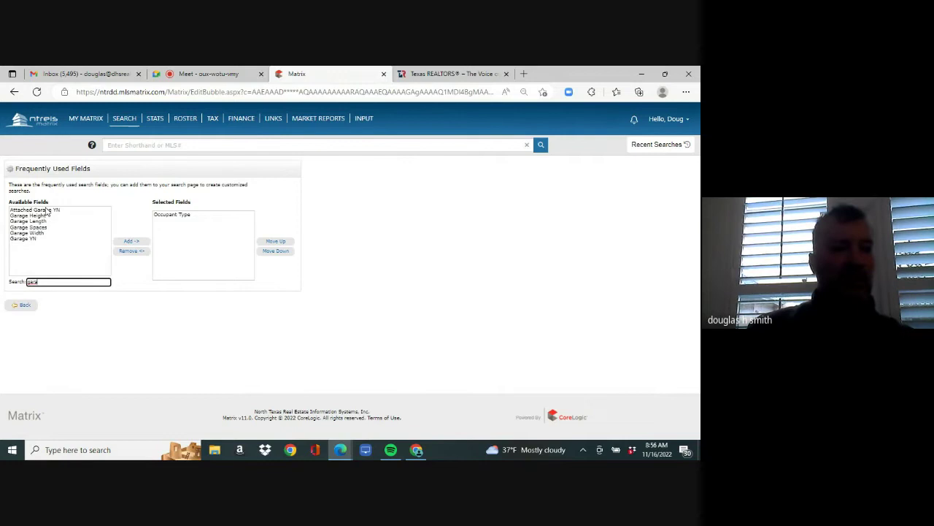
left_click(46, 211)
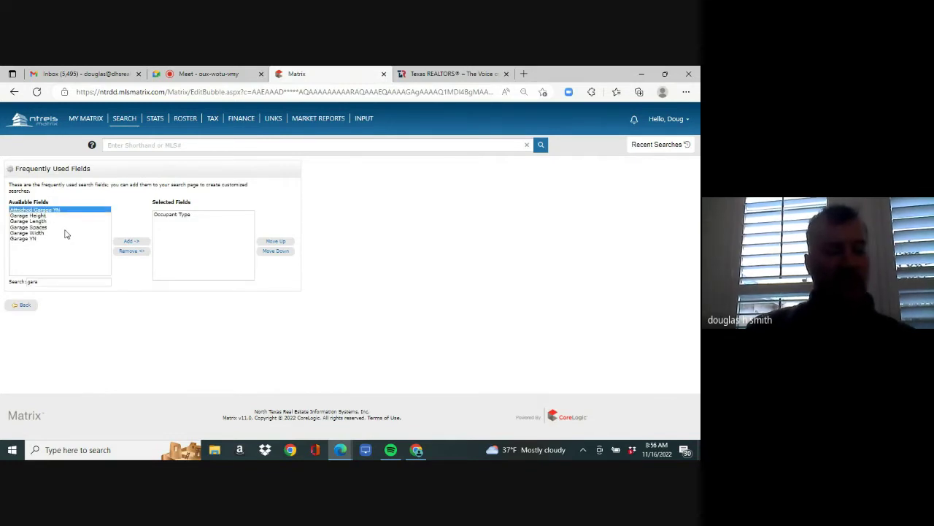
left_click(48, 227, "ctrl")
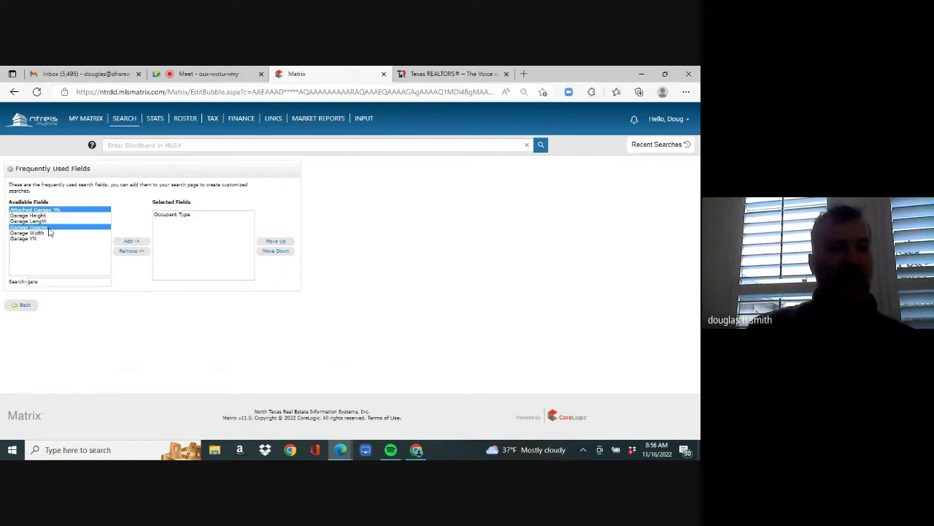
left_click(132, 244)
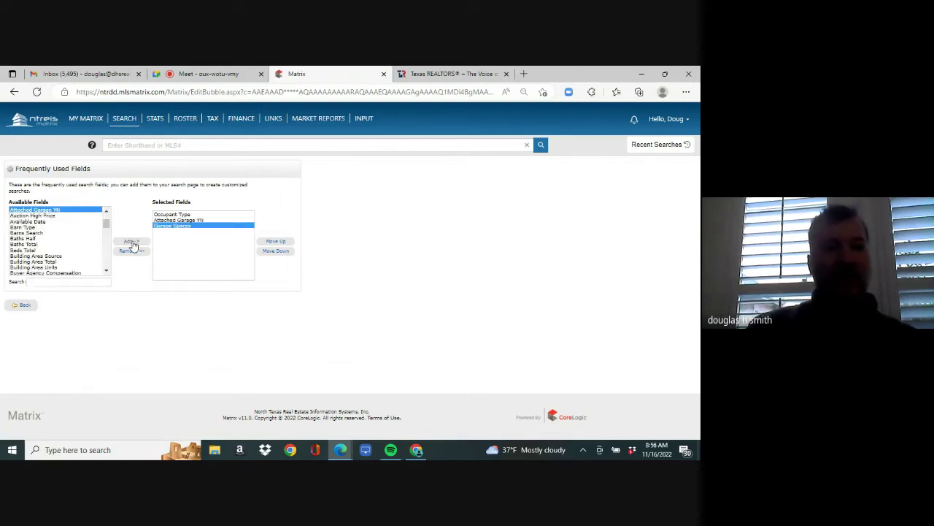
- Back on the search form, enter 2+ in Garage Spaces and scroll back down
left_click(24, 307)
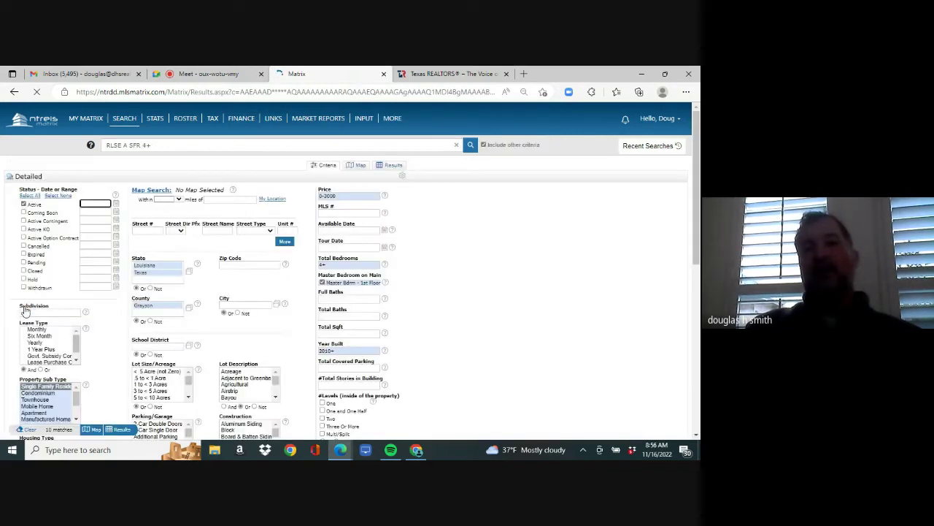
scroll(681, 389, "down", 10)
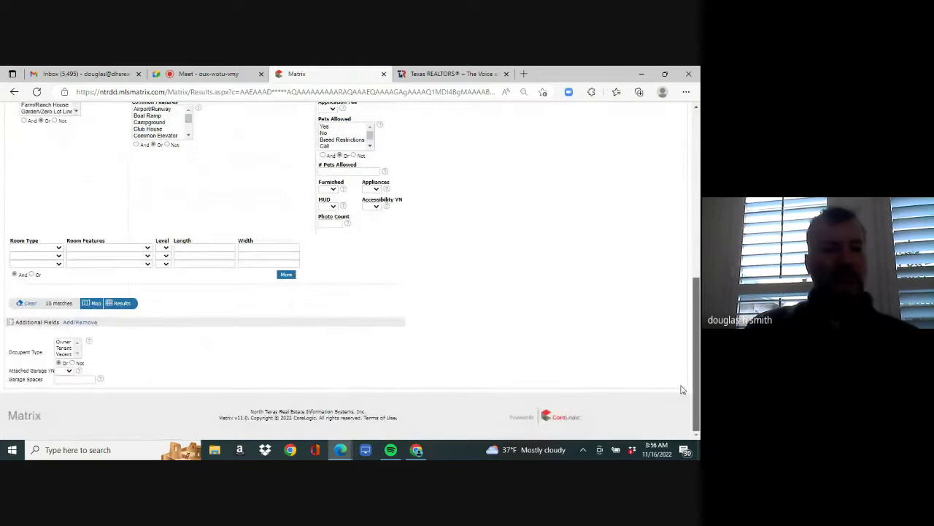
left_click(67, 380)
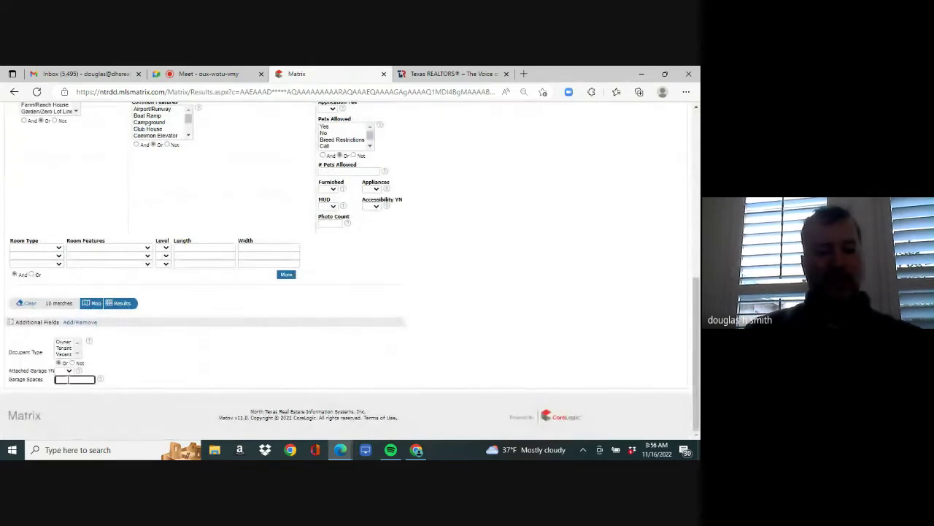
type("2+")
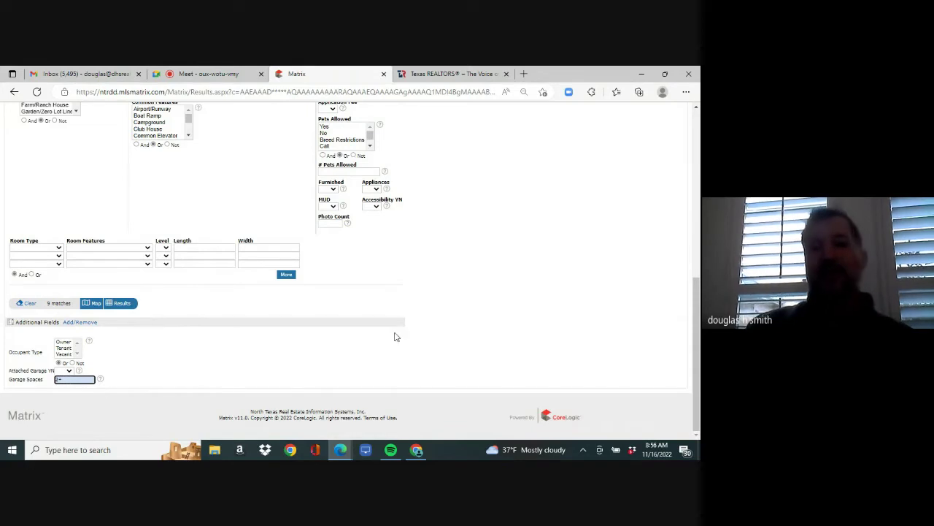
left_click_drag(695, 319, 694, 215)
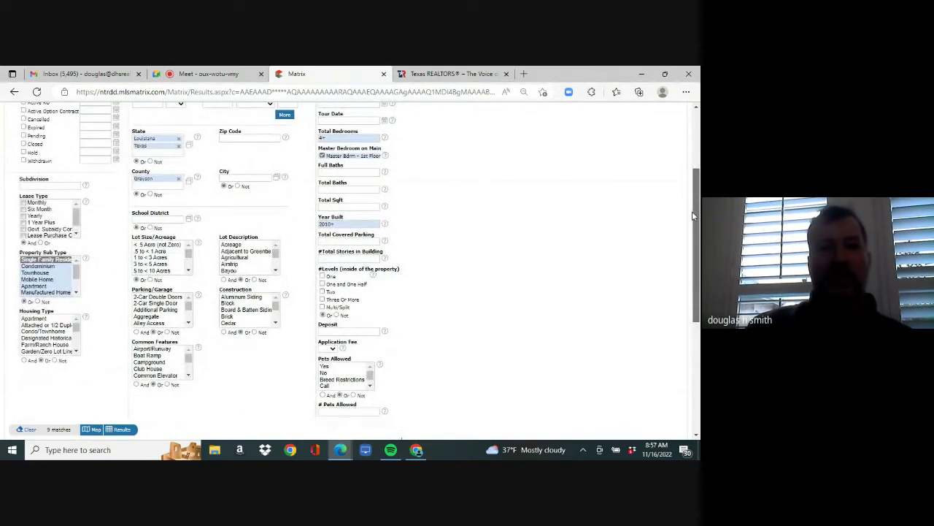
left_click_drag(693, 213, 693, 268)
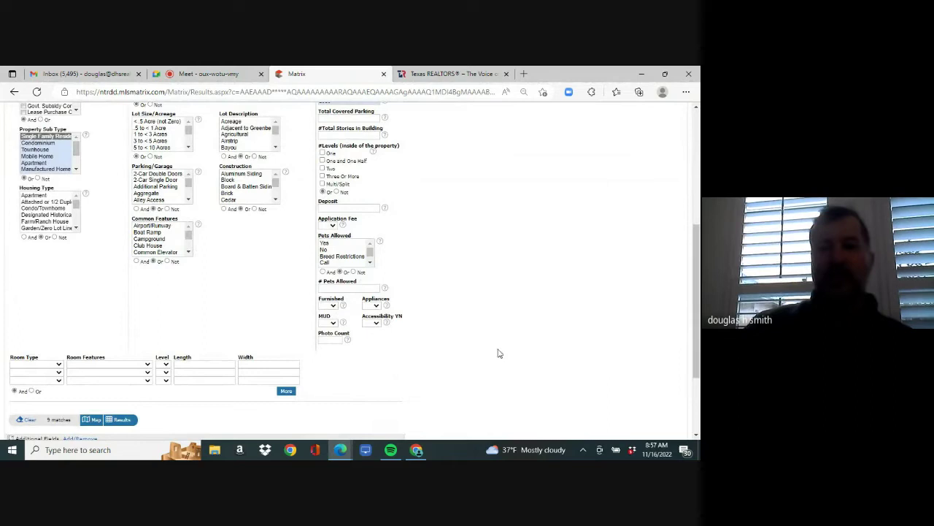
left_click_drag(695, 306, 694, 355)
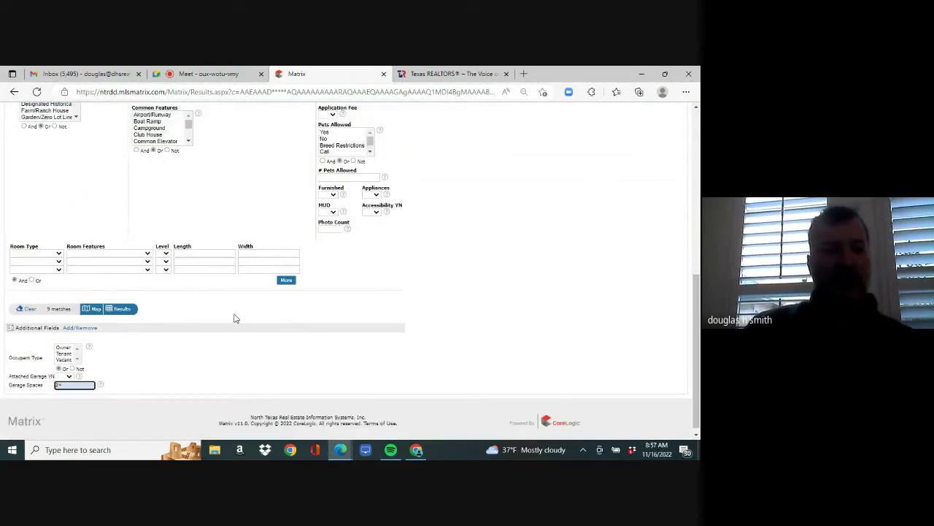
left_click(75, 329)
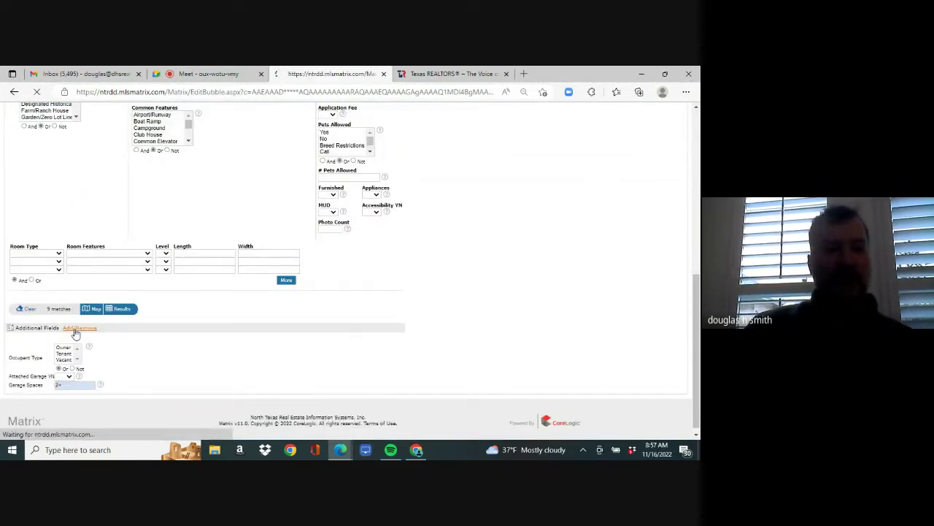
left_click(80, 282)
type("st")
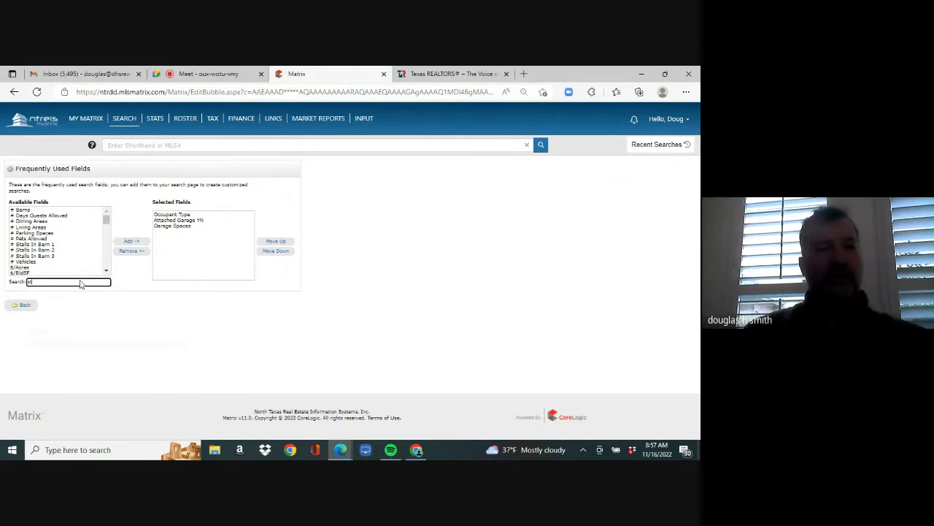
type("o")
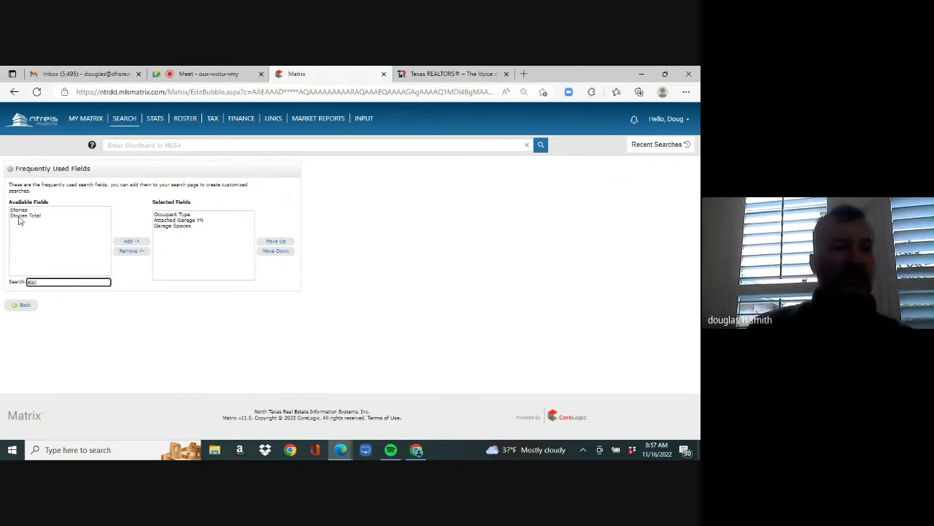
left_click(20, 212)
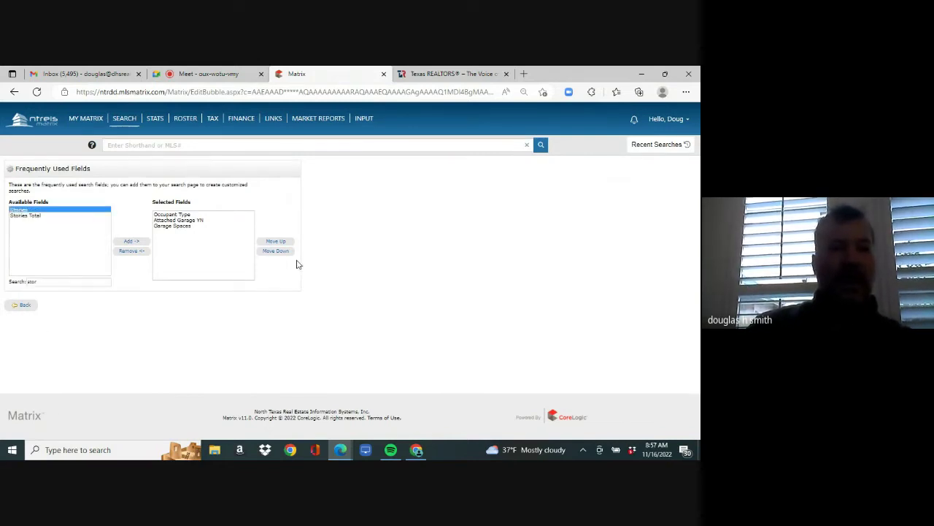
left_click(130, 243)
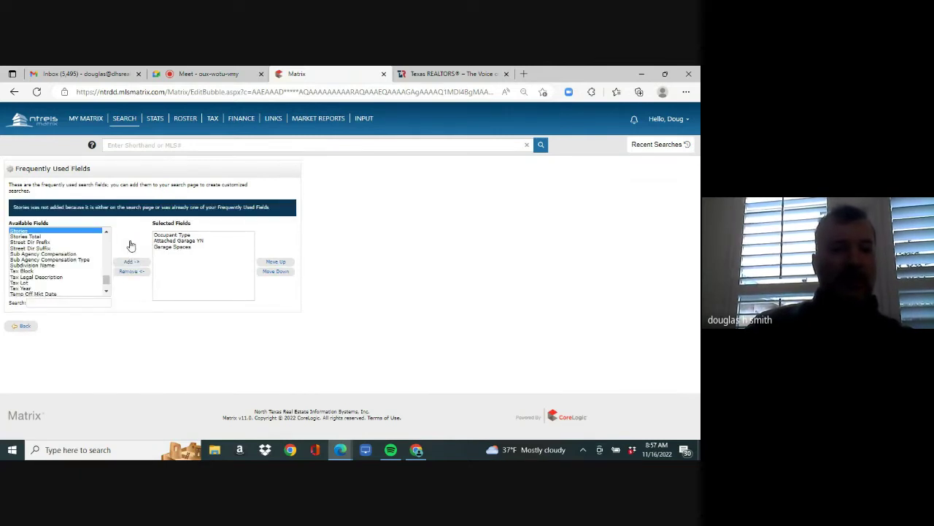
left_click(24, 327)
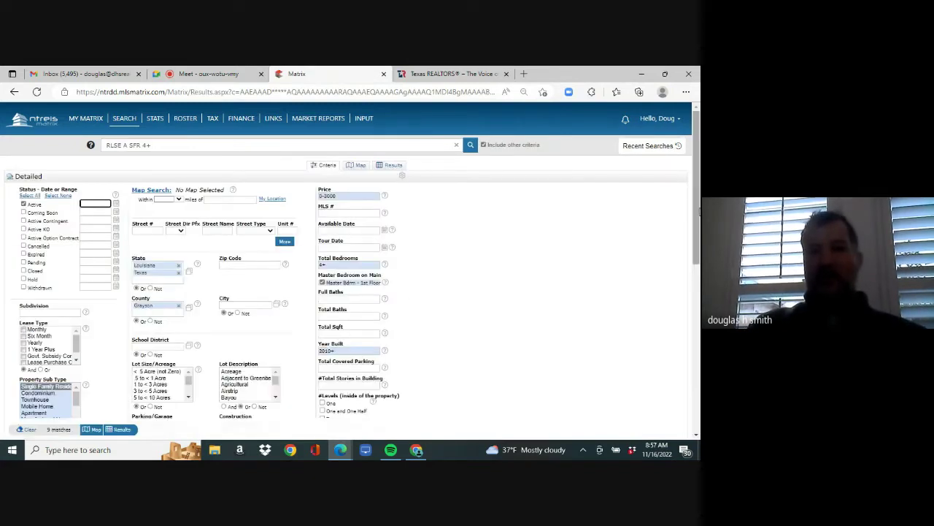
- Enter 1-1 in #Total Stories in Building to keep only single-story homes
left_click_drag(697, 159, 678, 211)
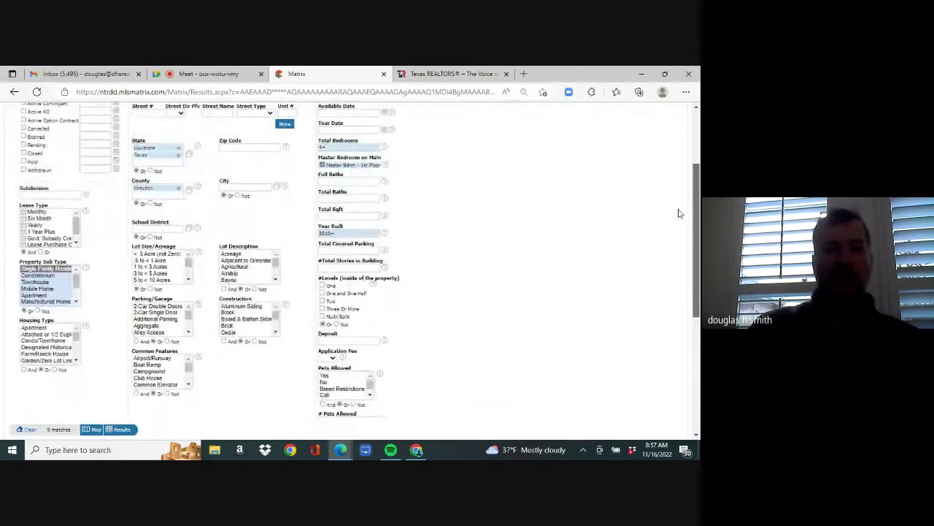
left_click(353, 268)
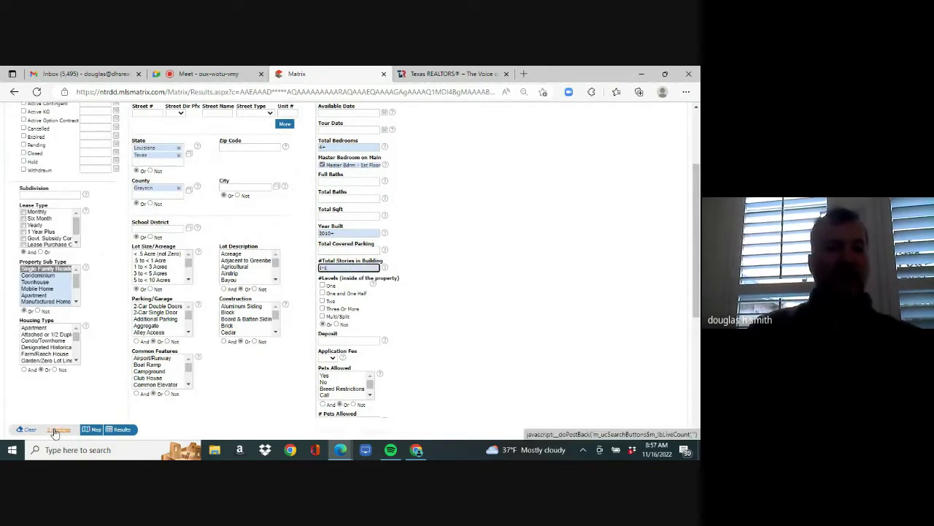
- View the matching listings and start a new auto email with a new contact
left_click(123, 431)
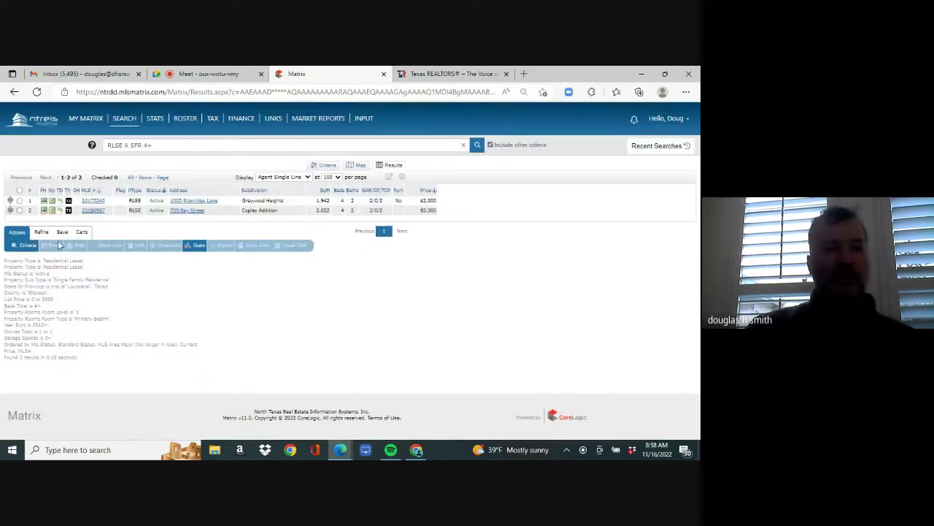
left_click(62, 233)
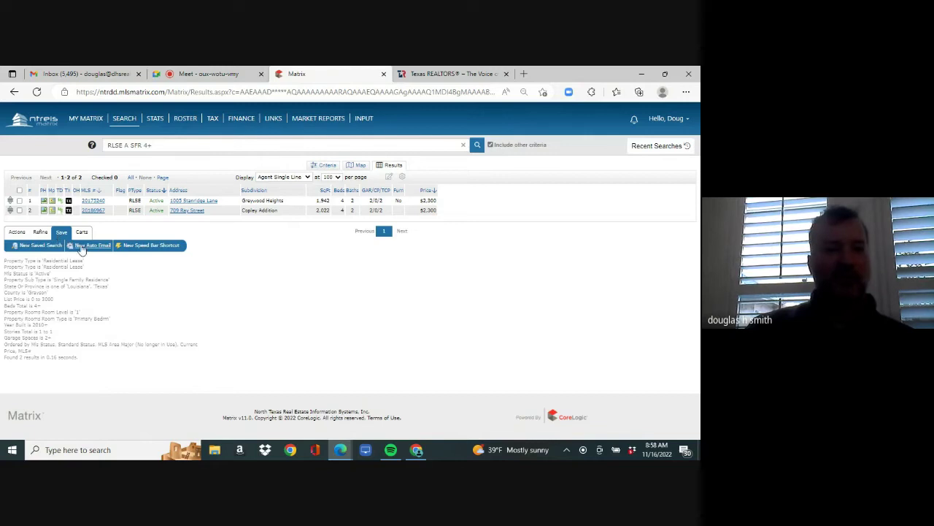
left_click(91, 247)
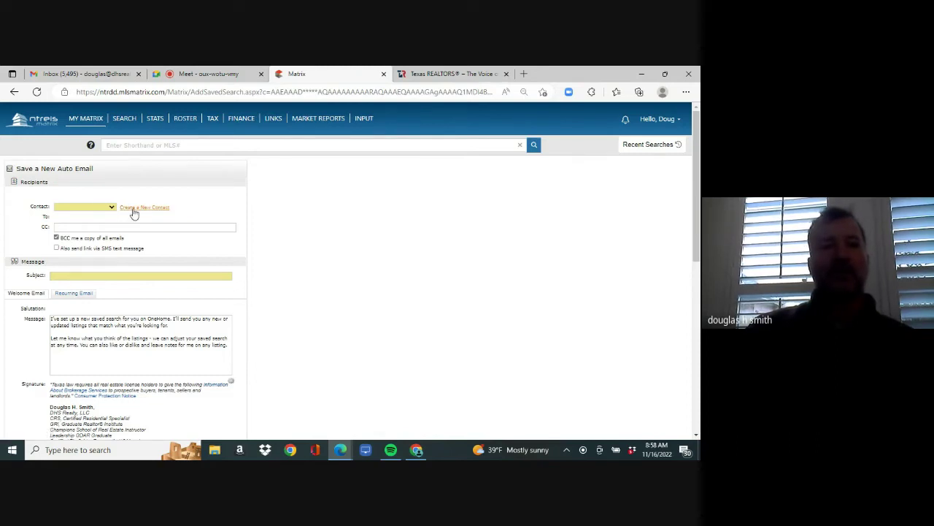
left_click(135, 209)
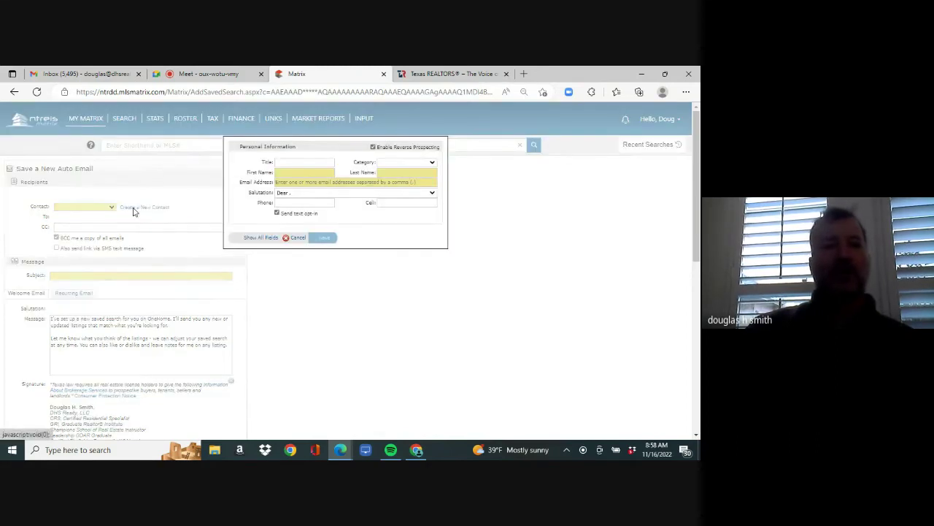
- Fill in a placeholder contact's first name, last name and e-mail, save, then re-edit the first name
left_click(305, 174)
type("d")
key("Tab")
type("d")
key("Tab")
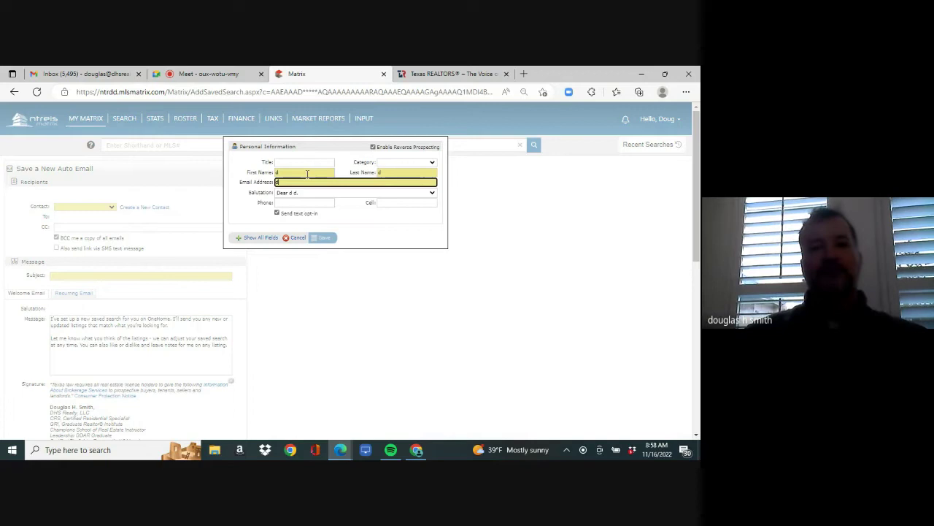
type("d@d.c")
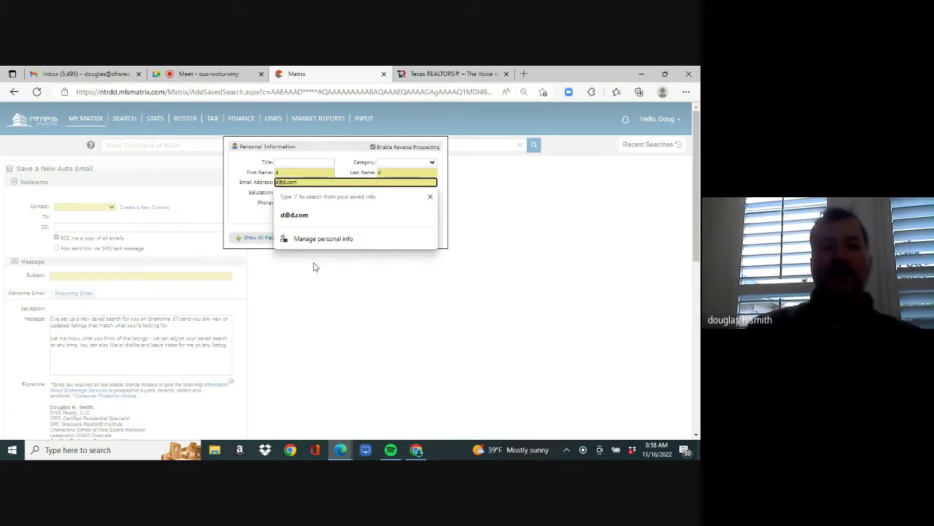
type("om")
left_click(315, 271)
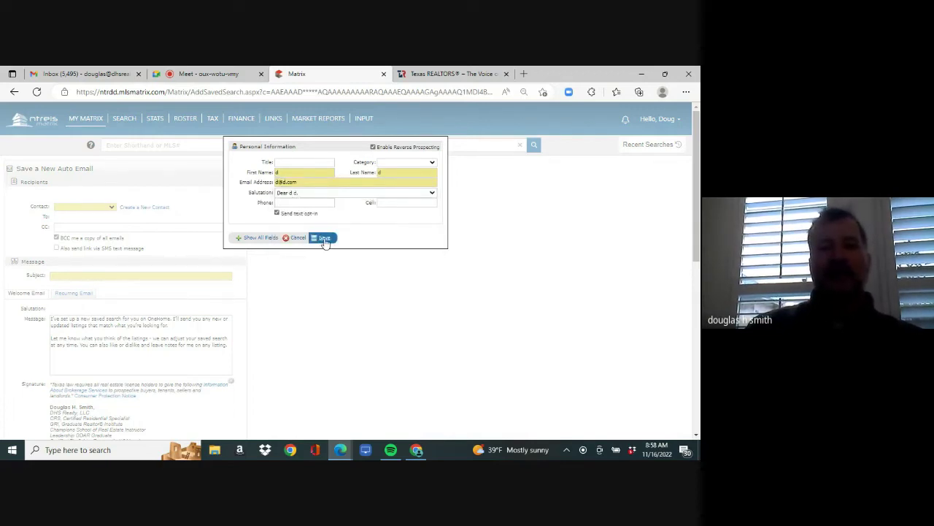
left_click(324, 239)
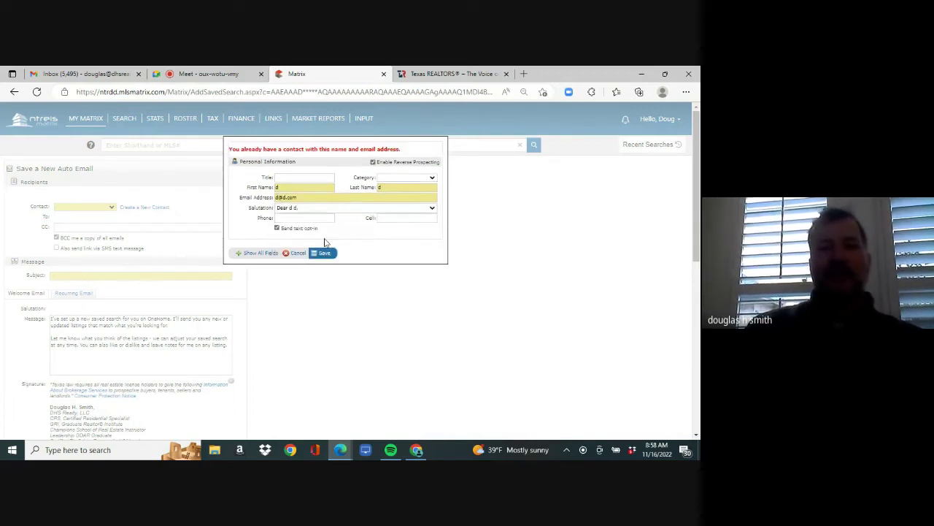
left_click(317, 190)
- Save the revised contact and create auto email 'lease homes' on an ASAP schedule
type("id")
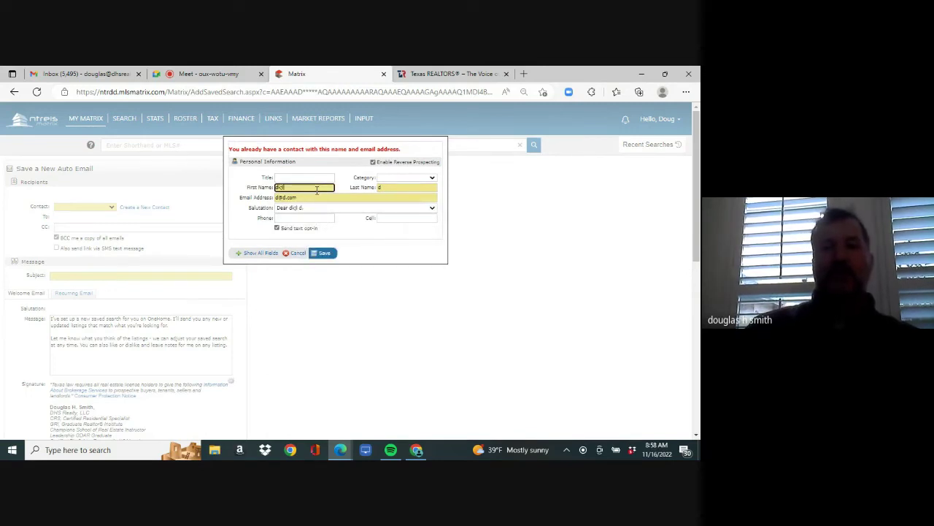
left_click(324, 253)
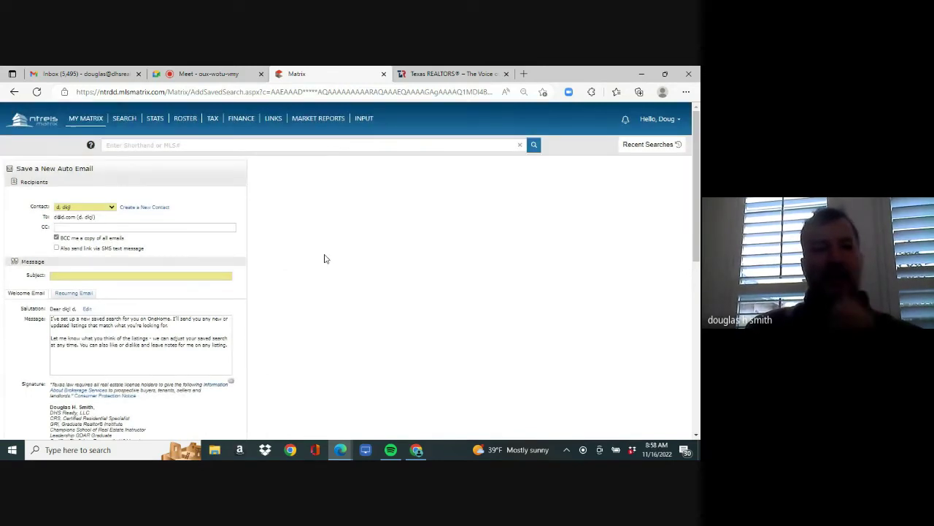
left_click(200, 277)
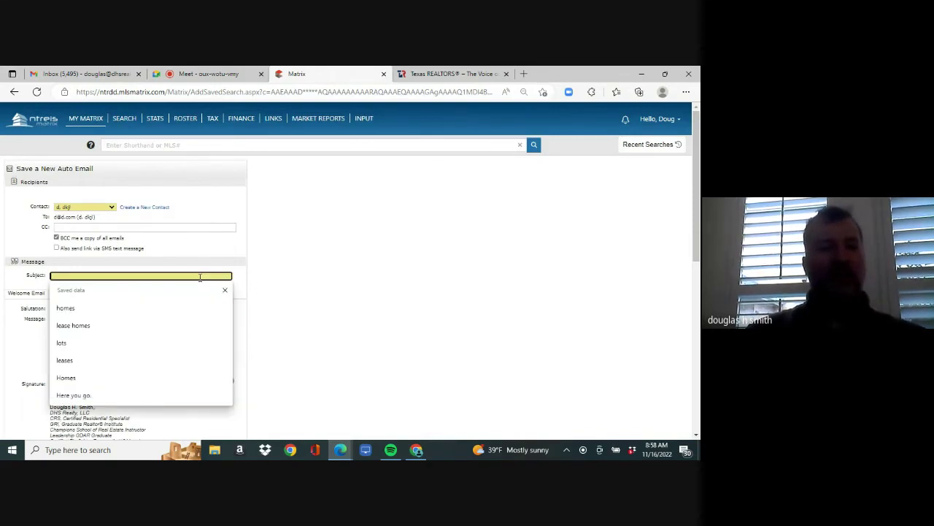
type("lease h")
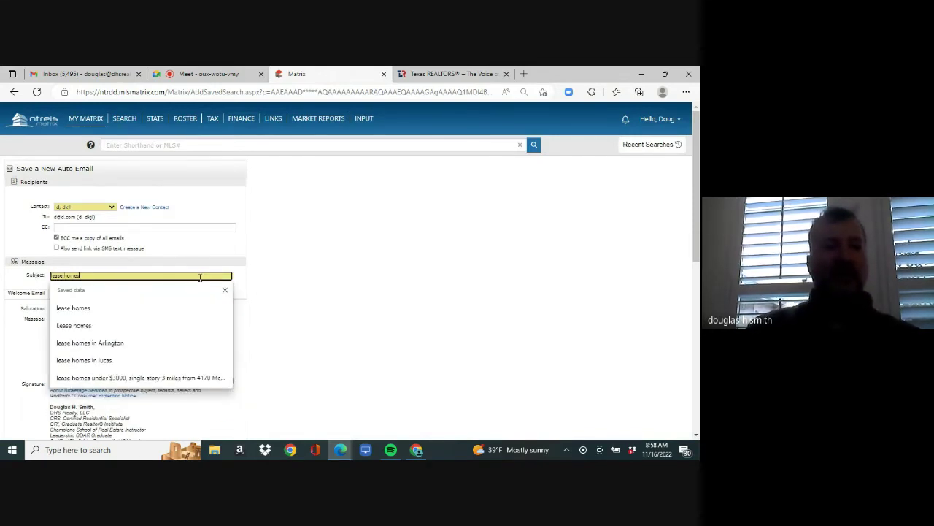
type("omes")
scroll(566, 369, "down", 10)
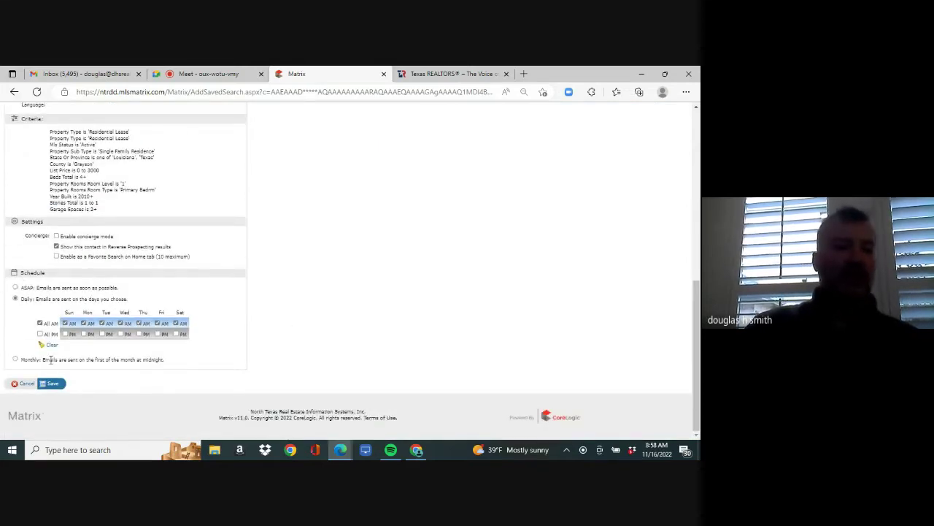
left_click(15, 288)
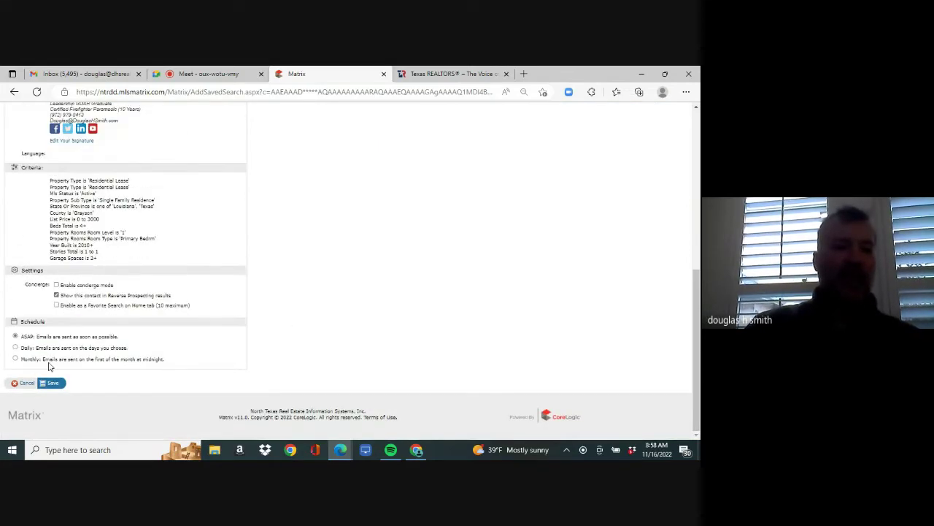
left_click(52, 385)
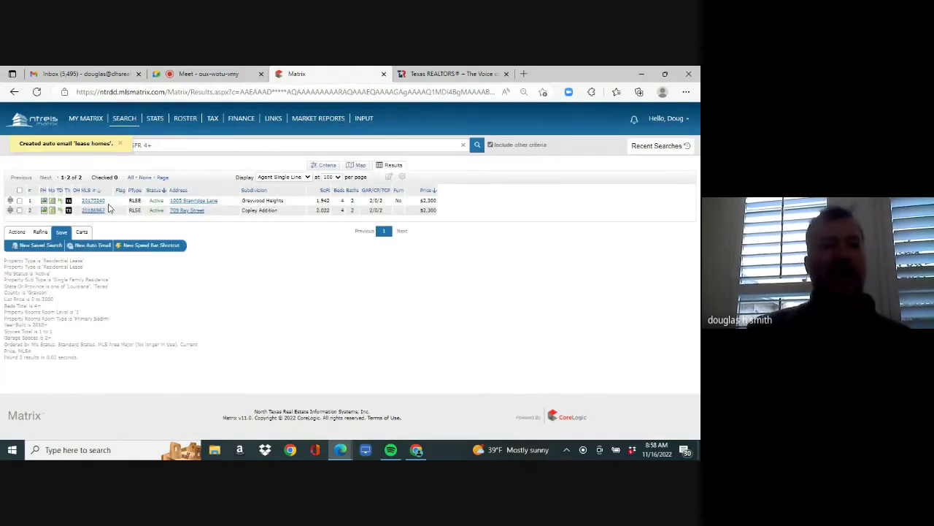
- Return to Matrix and run a quick address search for street number 705
mouse_move(89, 119)
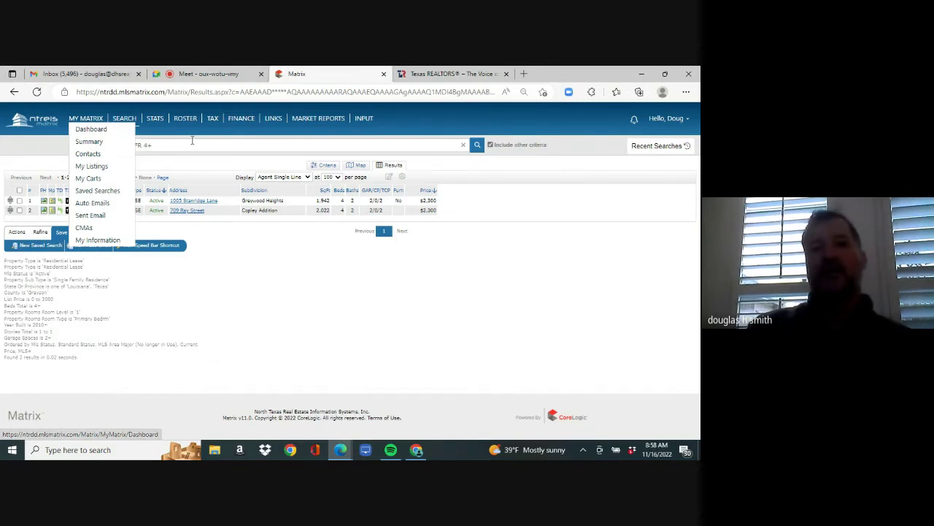
left_click(142, 92)
type("matrix")
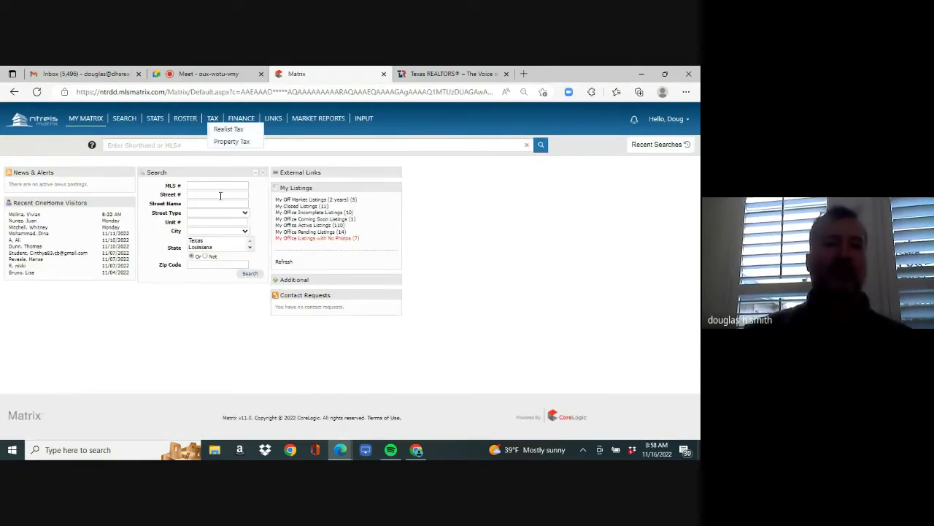
left_click(219, 195)
type("705")
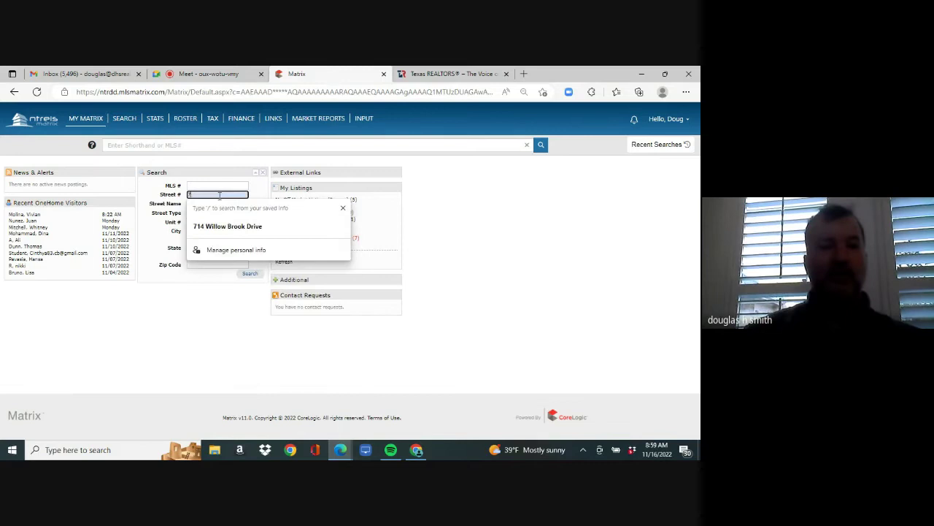
left_click(219, 204)
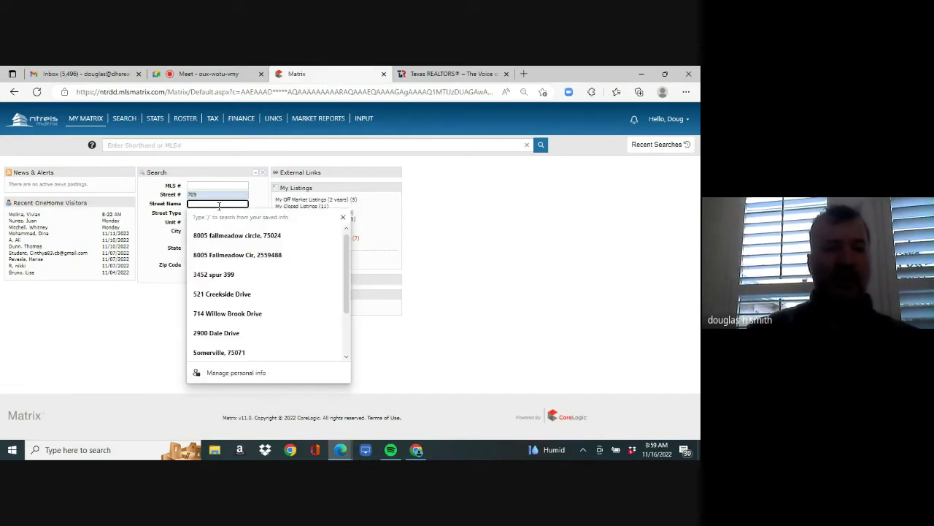
left_click(166, 316)
left_click(252, 276)
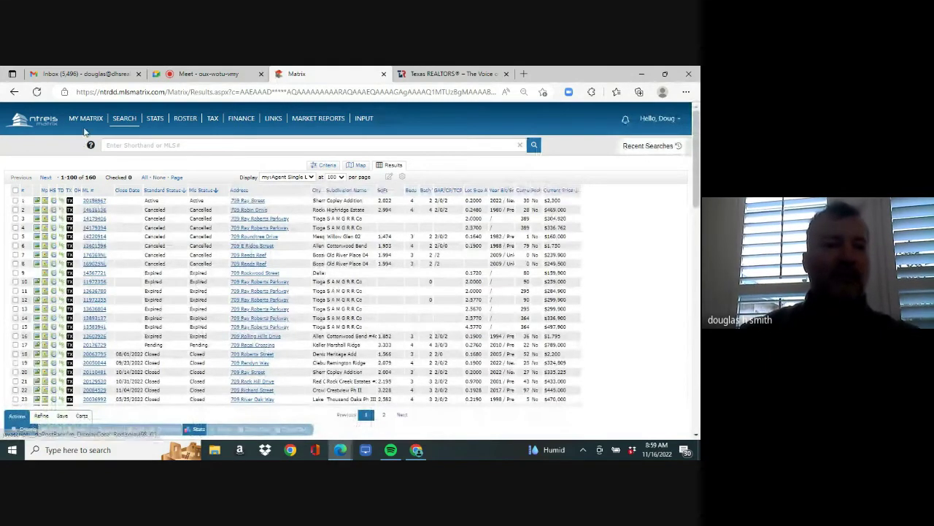
left_click(87, 129)
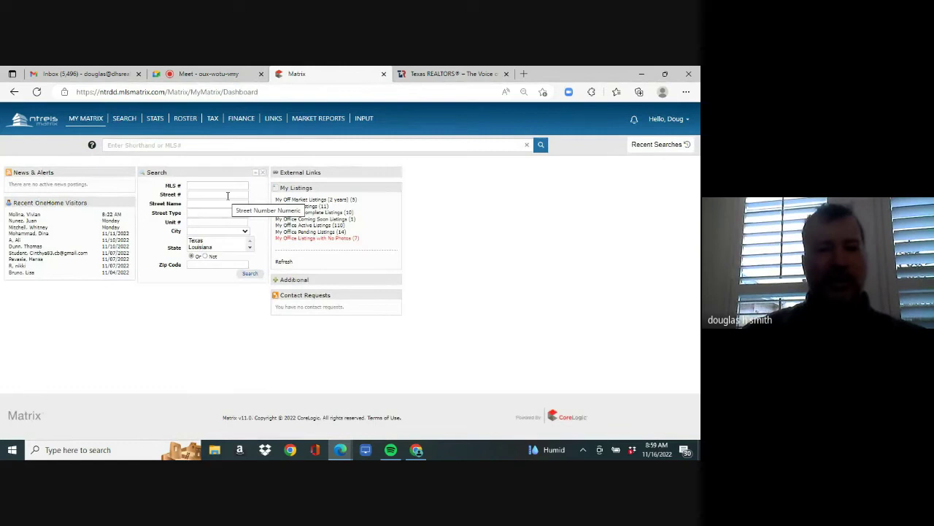
left_click(227, 196)
type("709")
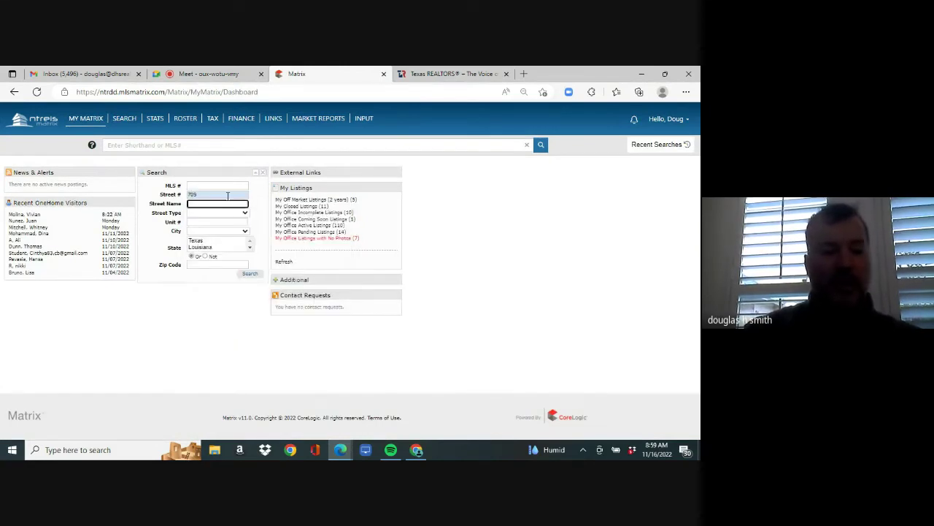
key("Tab")
type("r")
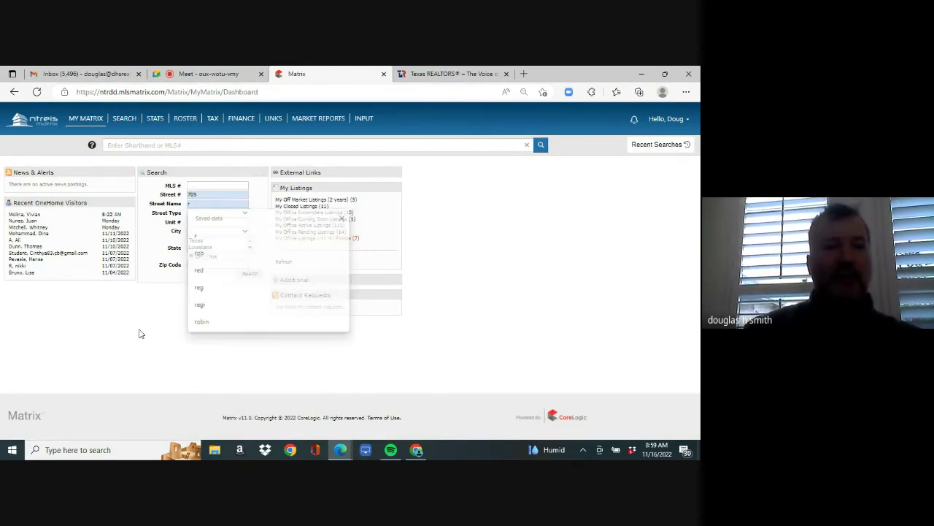
left_click(251, 275)
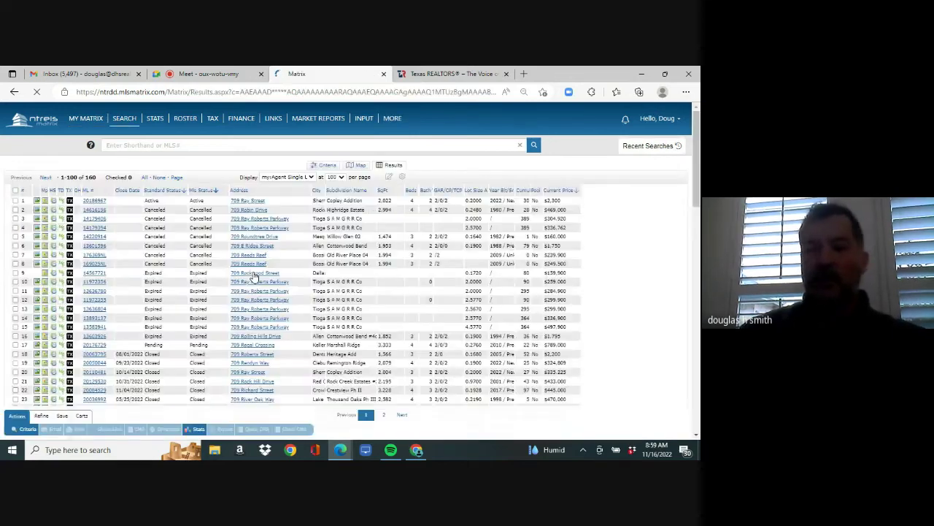
left_click(97, 200)
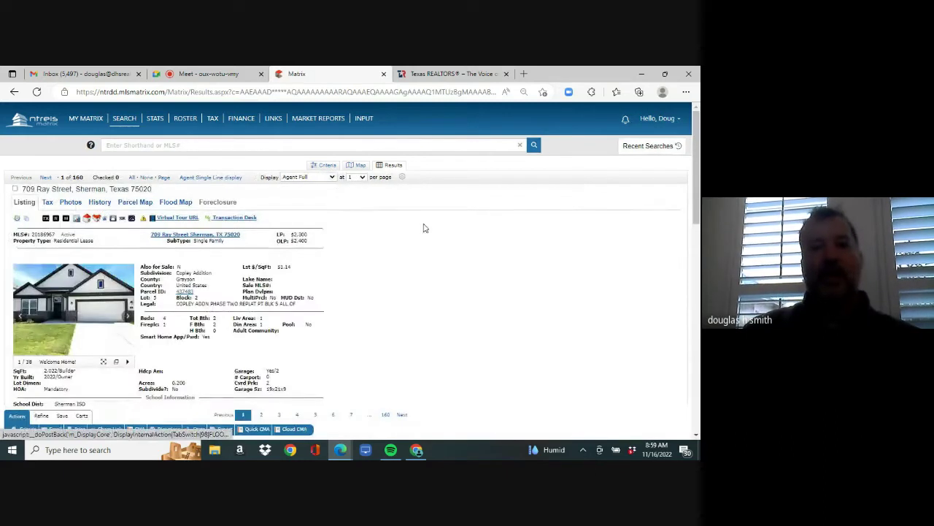
scroll(696, 162, "down", 1)
scroll(695, 162, "down", 10)
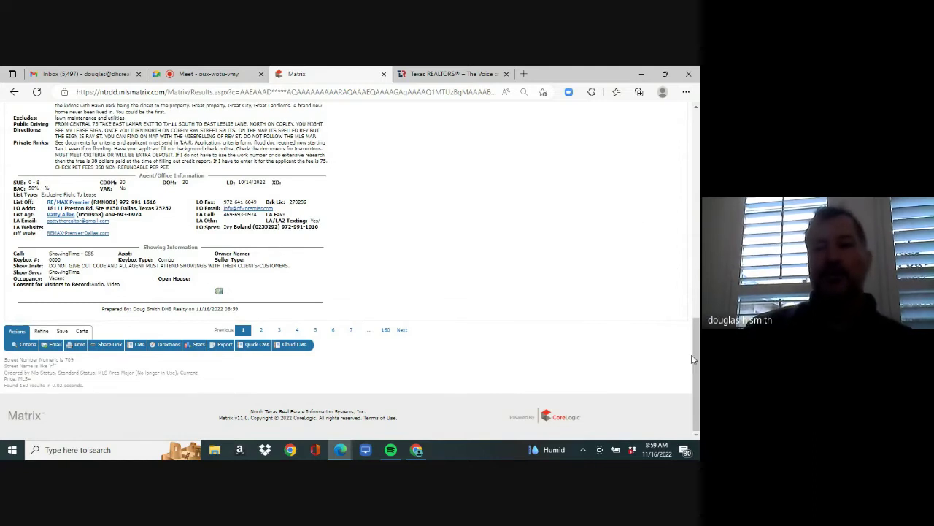
scroll(696, 353, "up", 1)
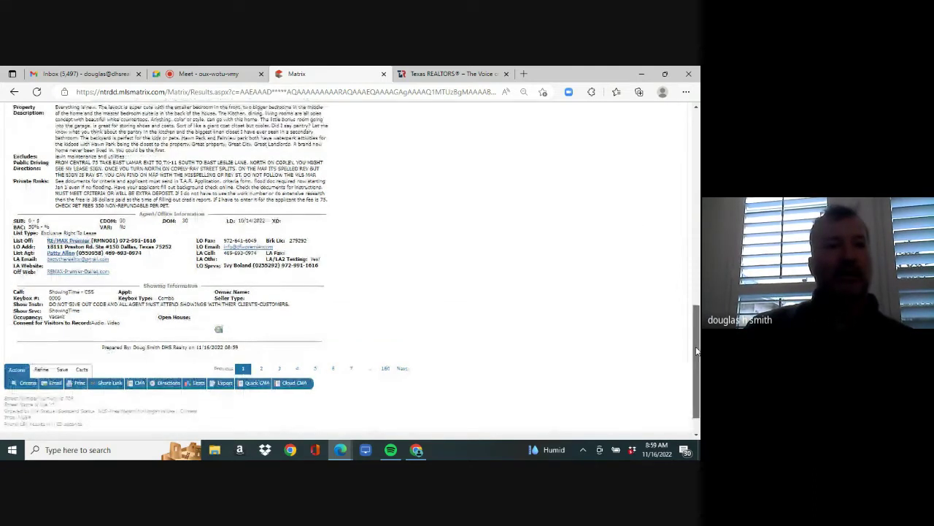
left_click_drag(696, 351, 695, 137)
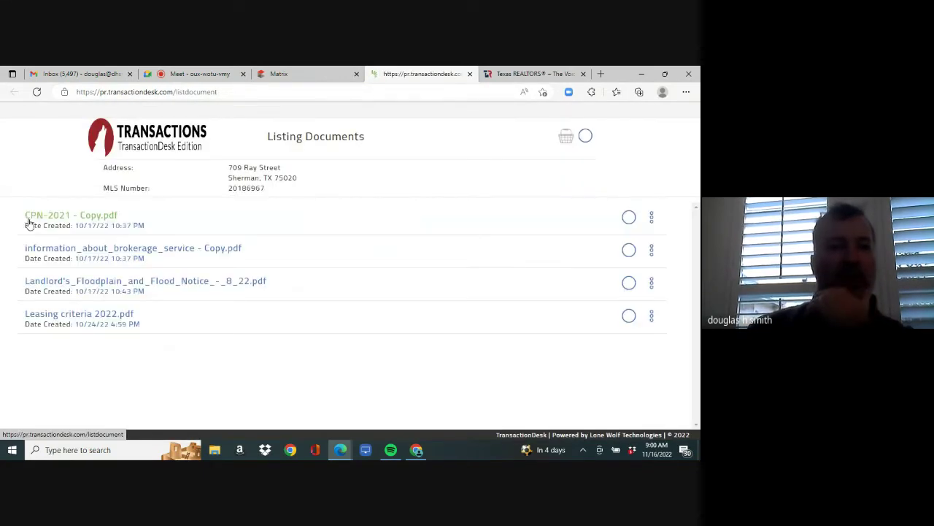
left_click(93, 218)
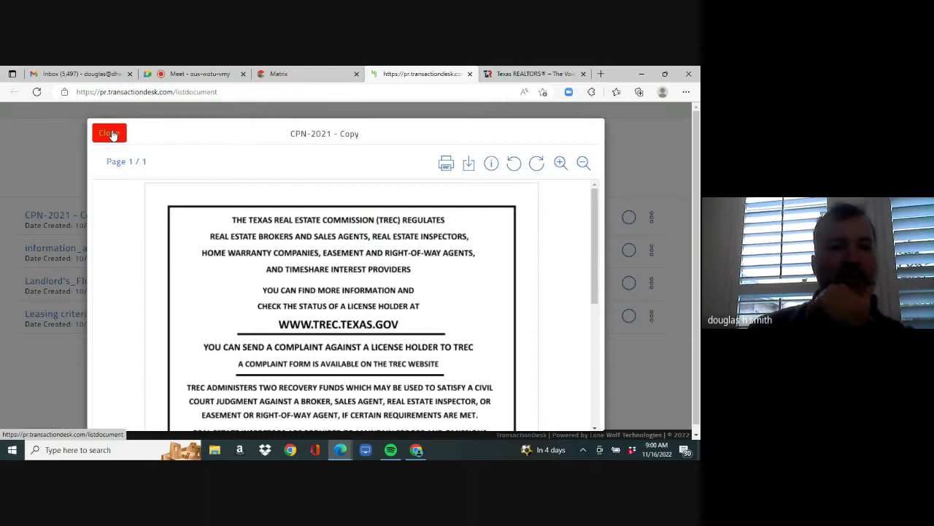
left_click(110, 132)
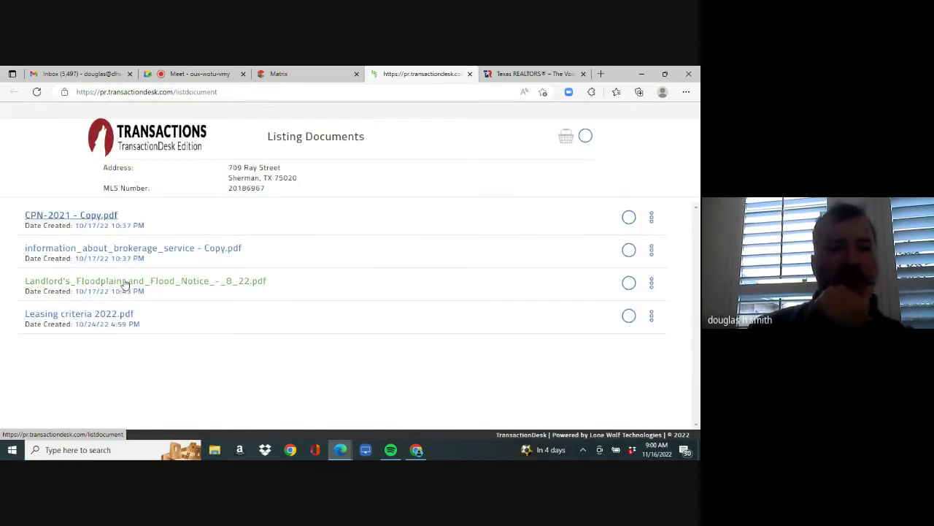
left_click(125, 282)
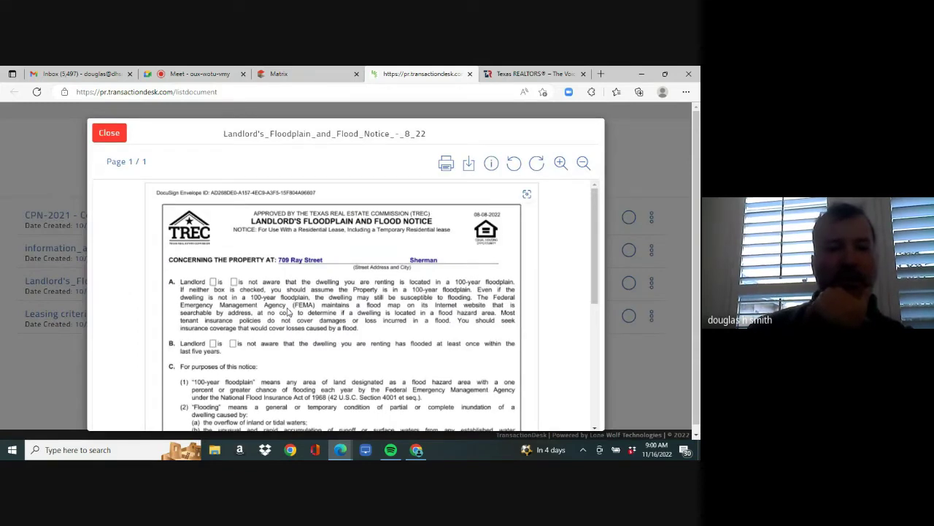
left_click(110, 135)
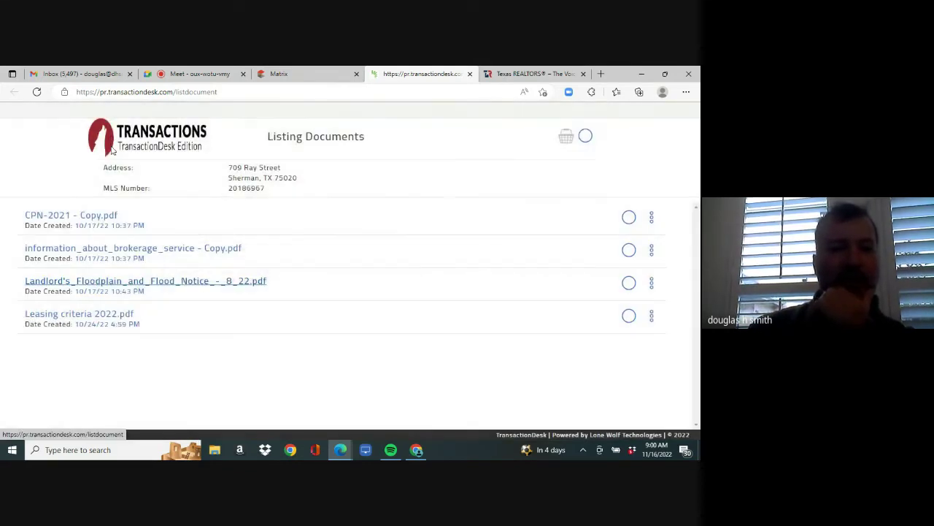
left_click(83, 315)
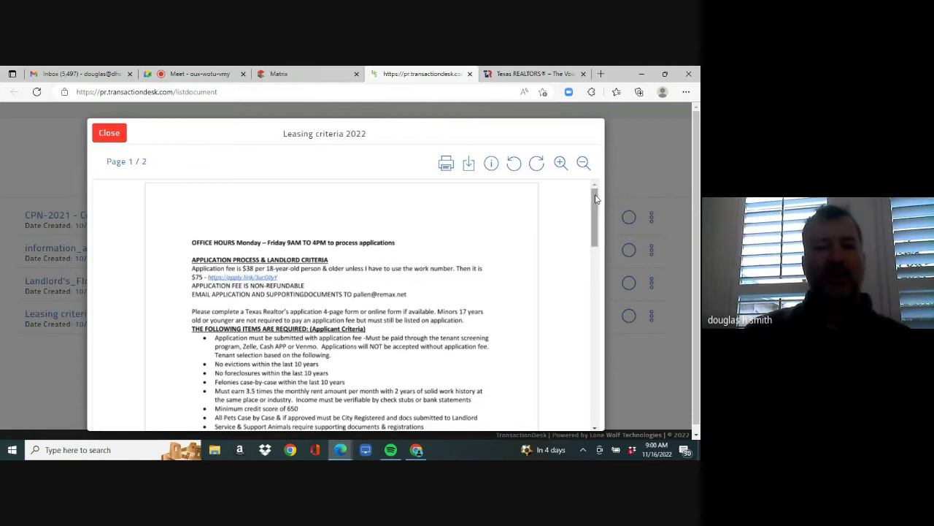
mouse_move(596, 199)
left_mouse_down()
mouse_move(593, 376)
mouse_move(592, 345)
left_mouse_up()
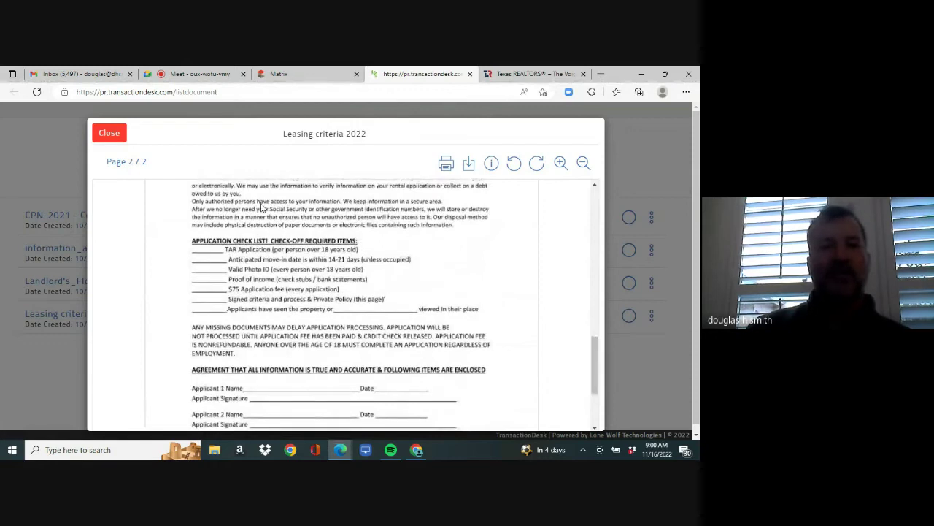
left_click(111, 134)
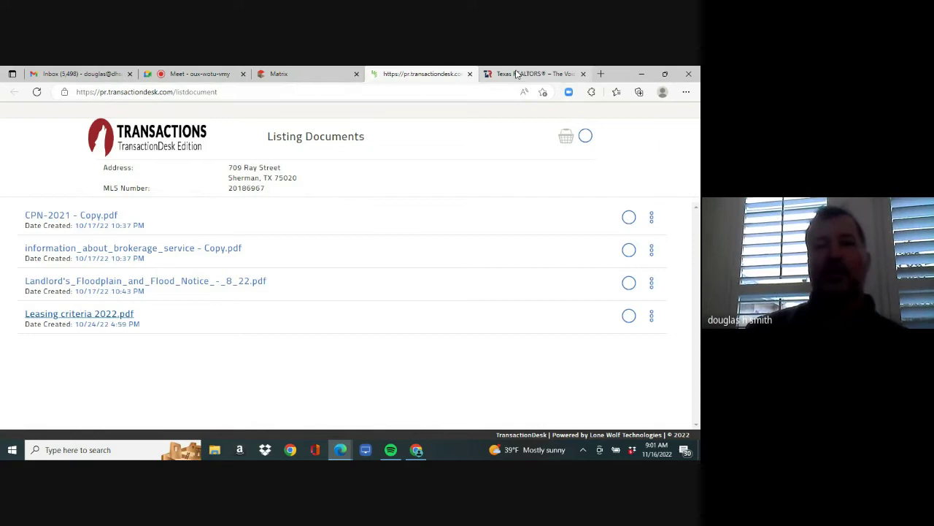
- From the Texas REALTORS site, launch zipForm Plus to its list of 617 active transactions
mouse_move(517, 75)
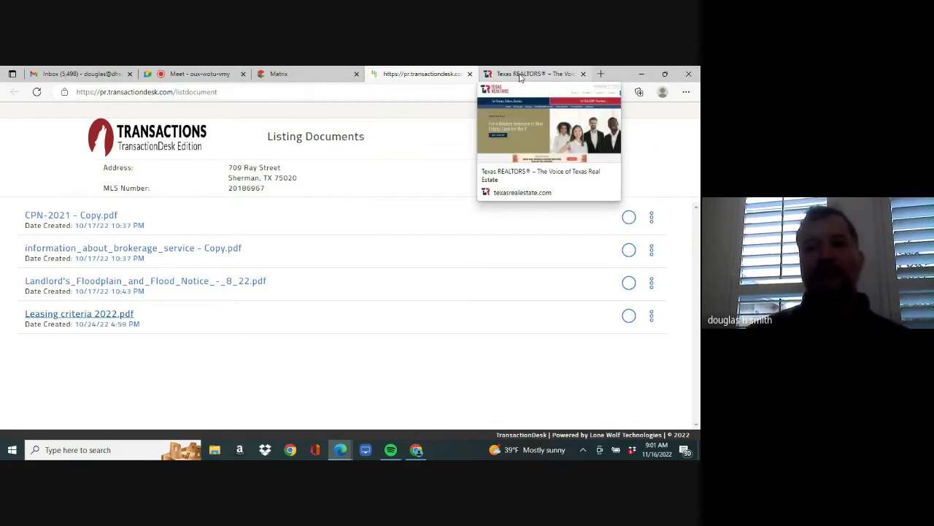
left_click(520, 74)
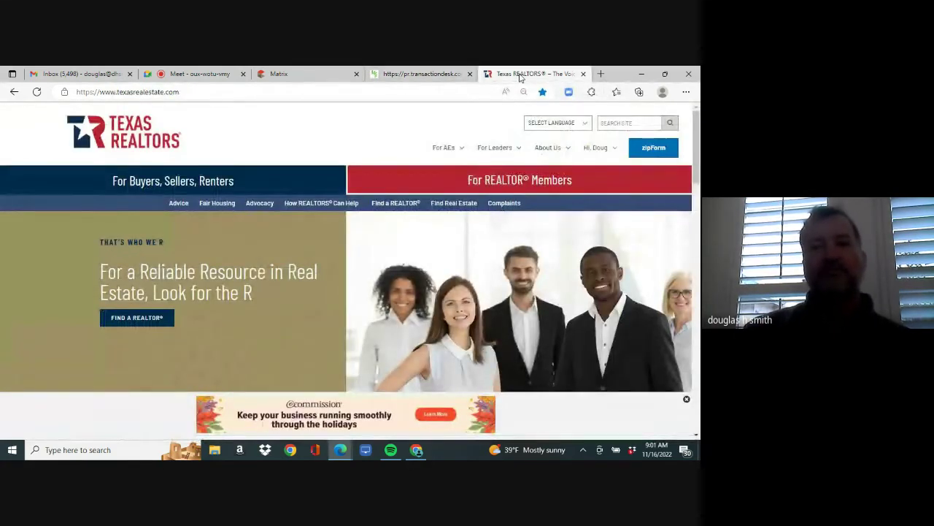
left_click(653, 150)
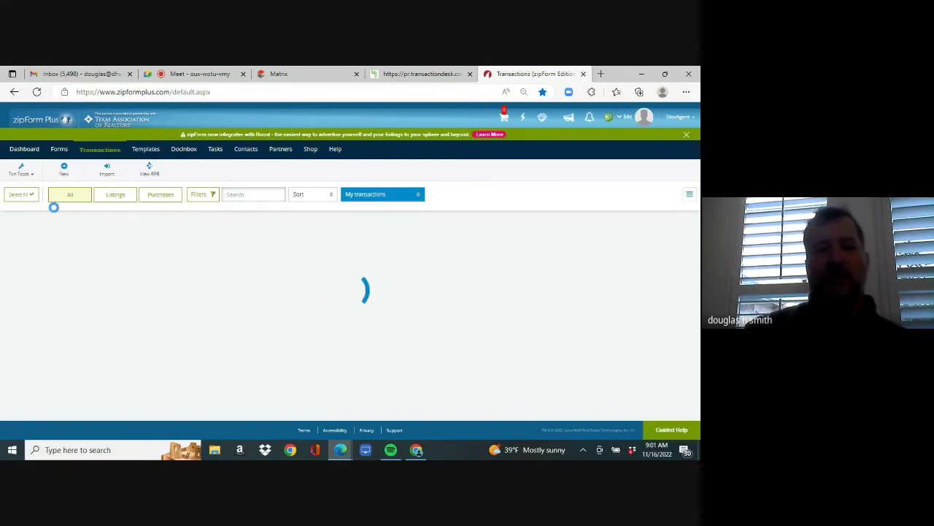
- Create a Residential lease transaction 'test' using the Personal - TENANT/LANDLORD template, then view its documents
left_click(68, 170)
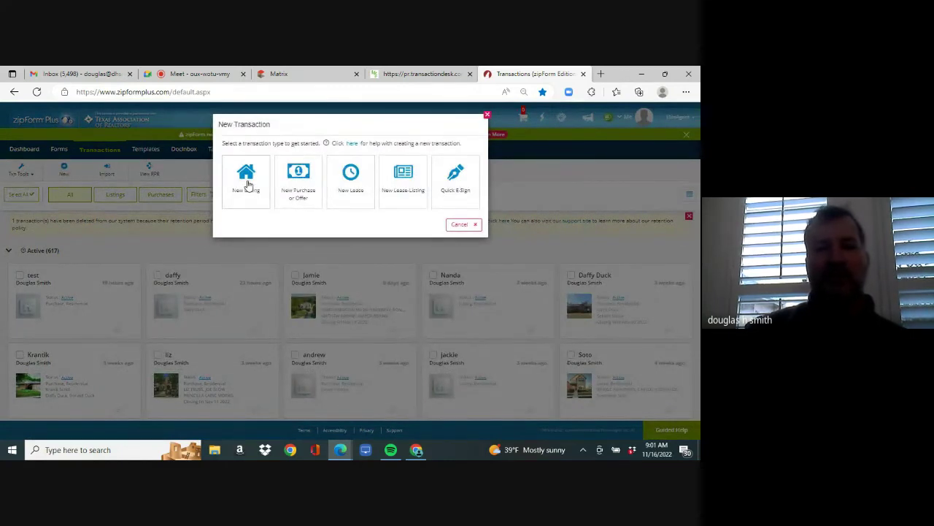
left_click(357, 187)
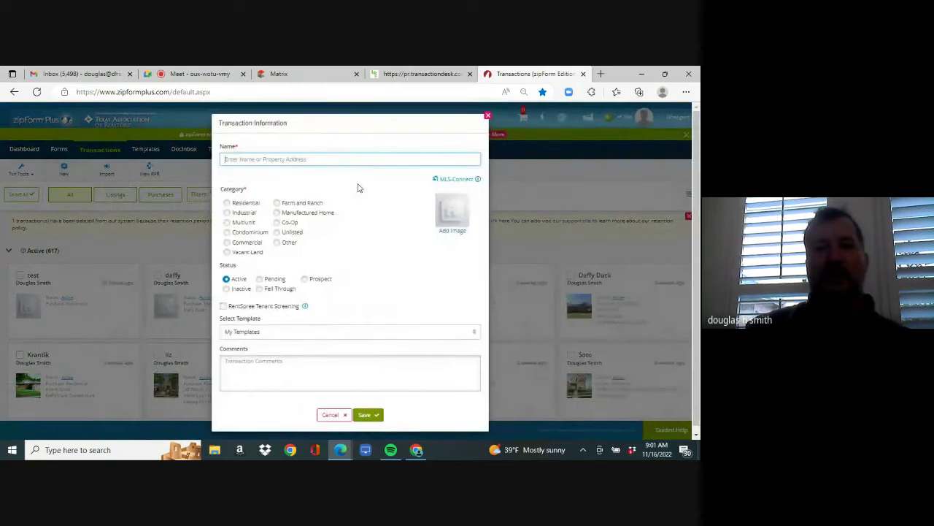
left_click(351, 158)
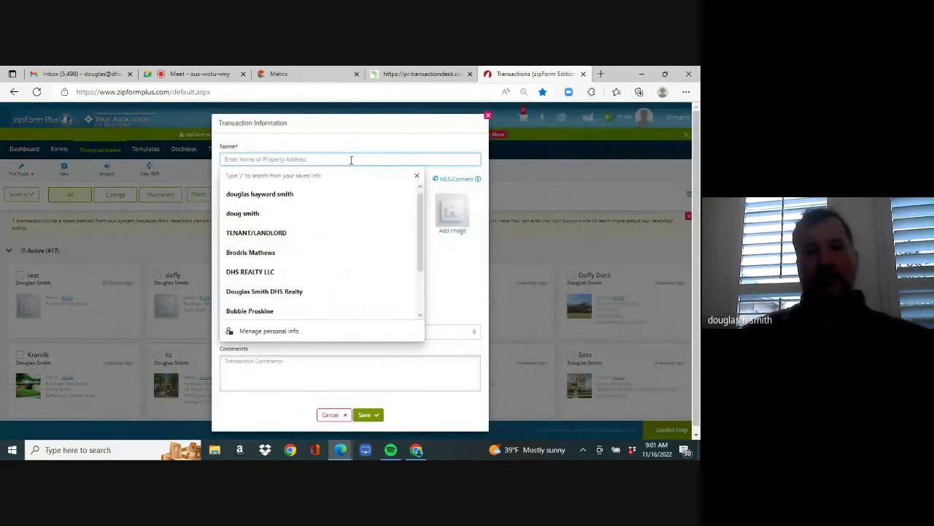
type("test")
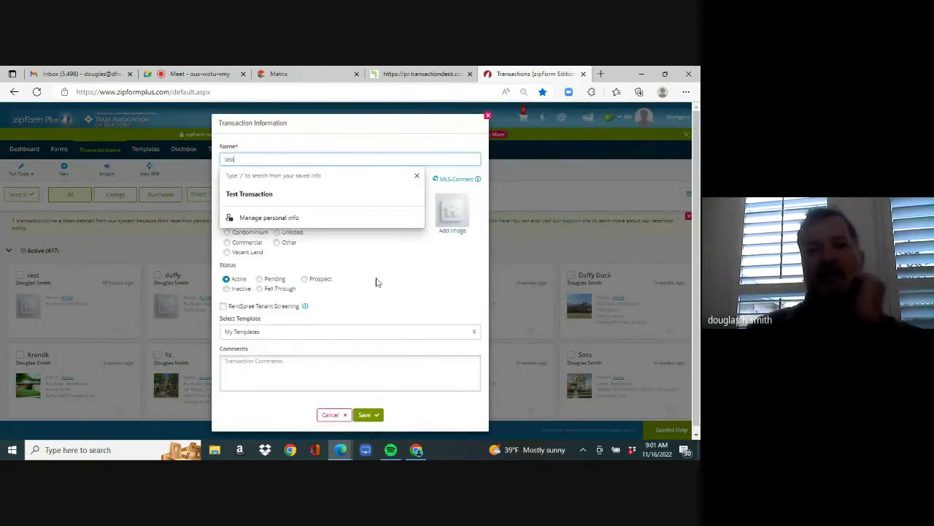
left_click(375, 283)
left_click(227, 204)
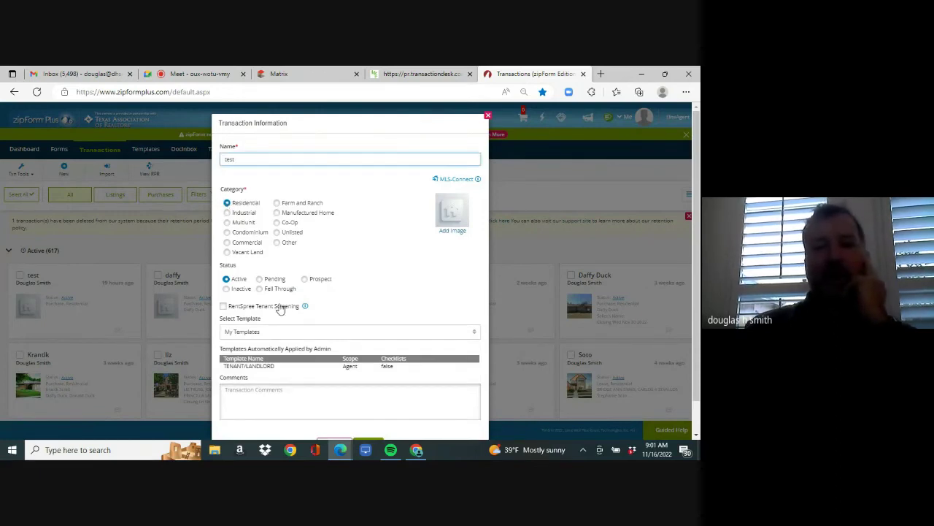
left_click(291, 335)
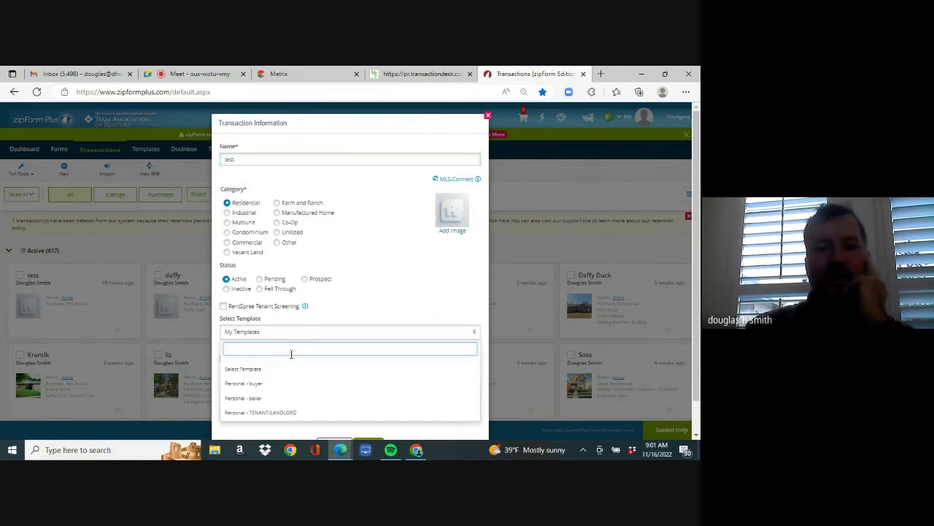
left_click(293, 413)
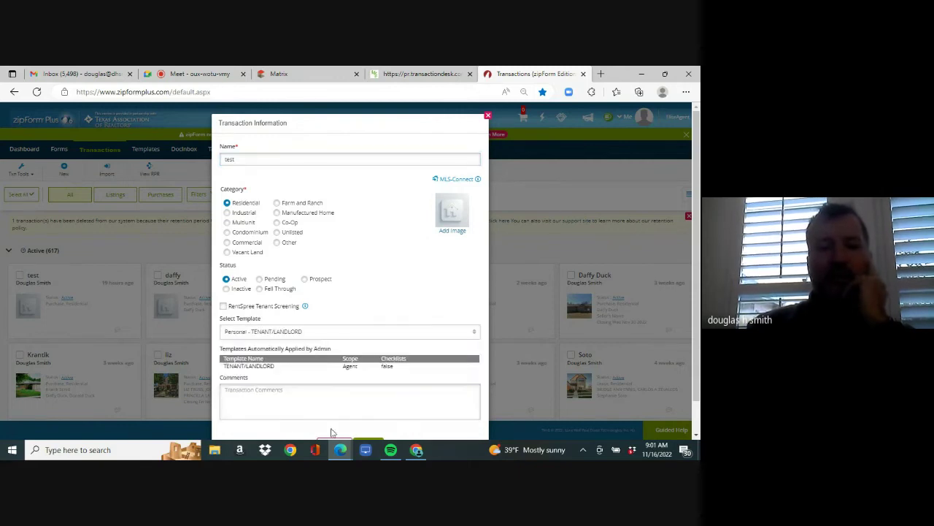
left_click(377, 440)
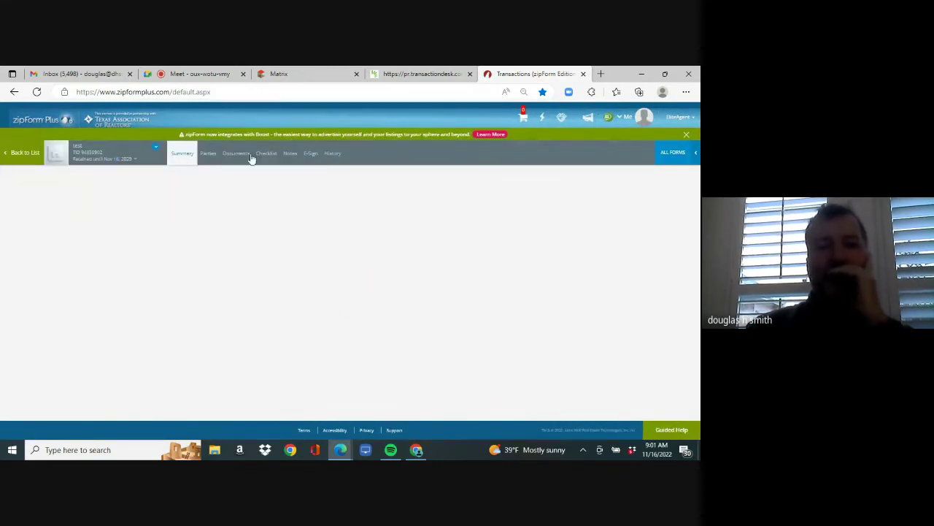
left_click(237, 153)
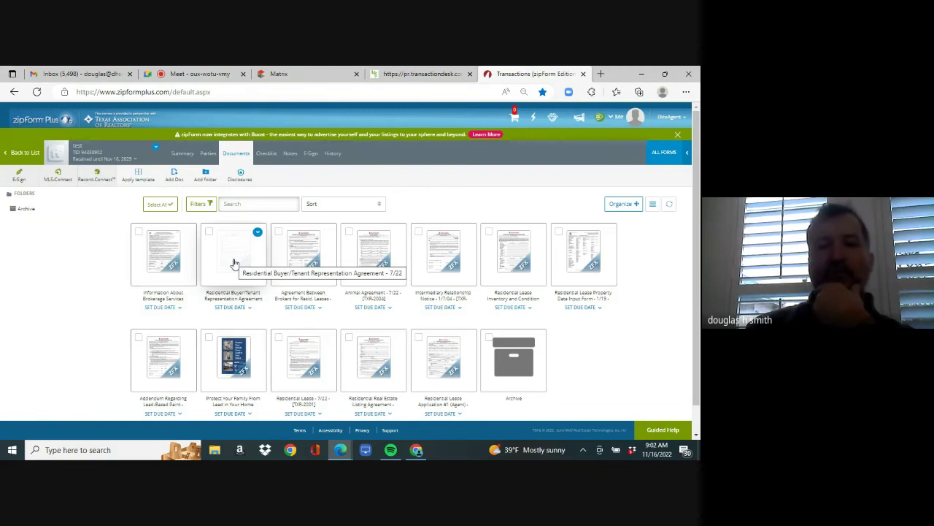
- Open Agreement Between Brokers in Form Editor Classic and check the listing's BAC in Matrix
left_click(304, 261)
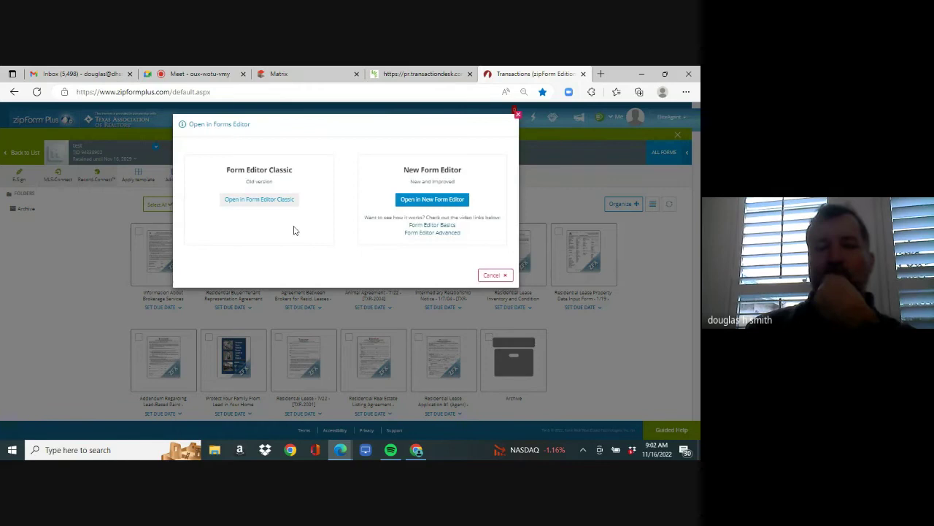
left_click(276, 201)
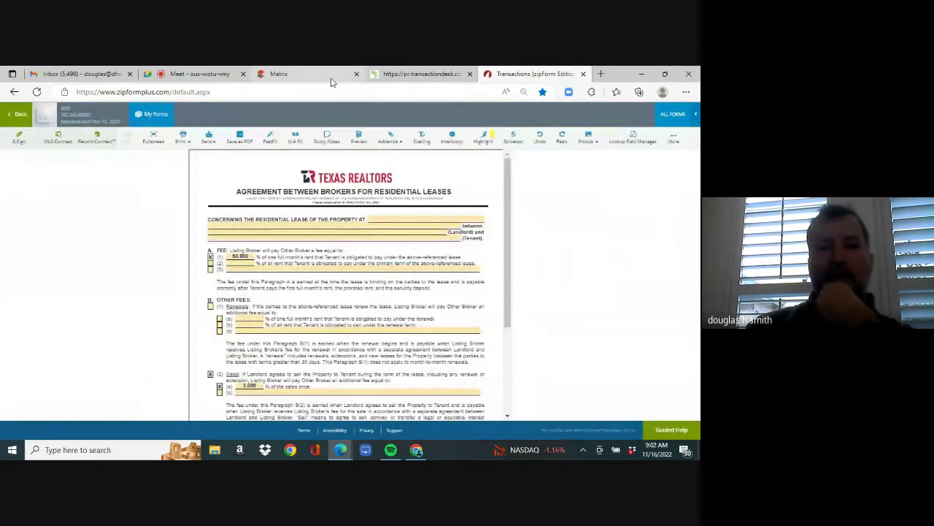
left_click(331, 76)
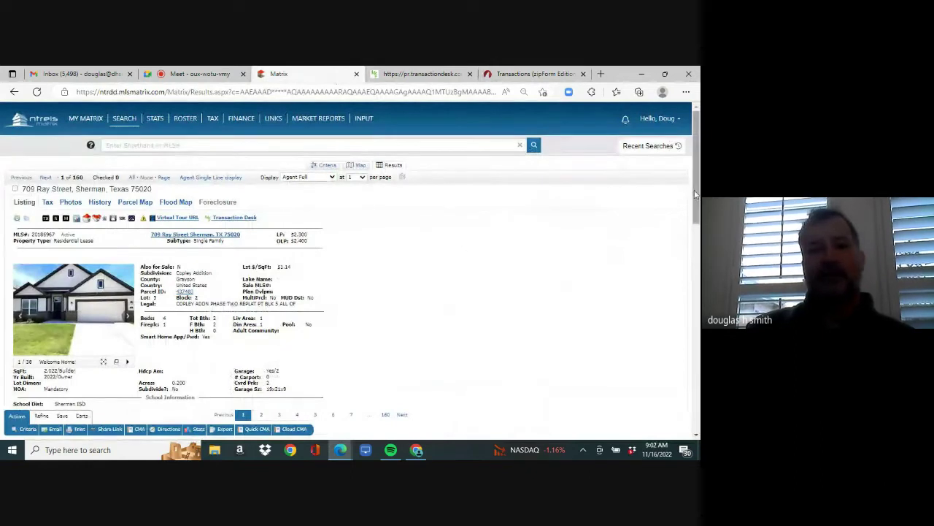
scroll(606, 292, "down", 6)
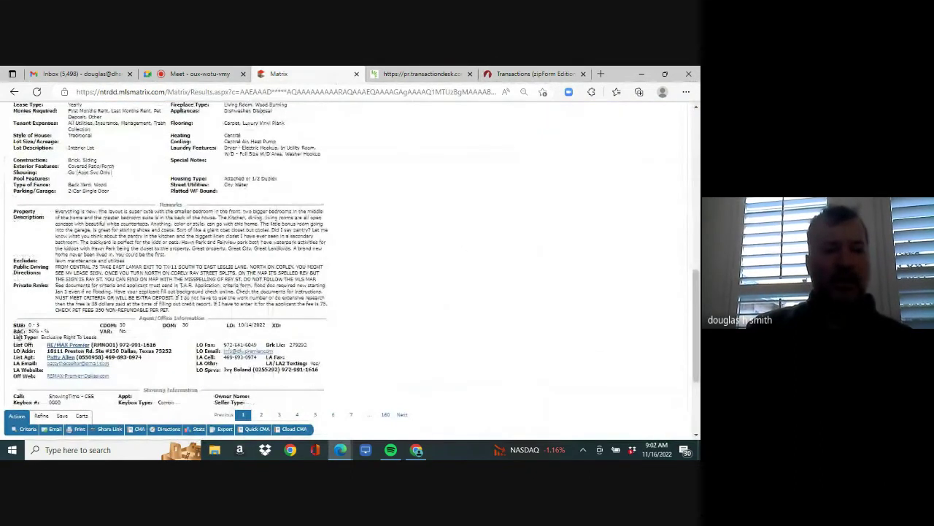
left_click_drag(30, 330, 42, 330)
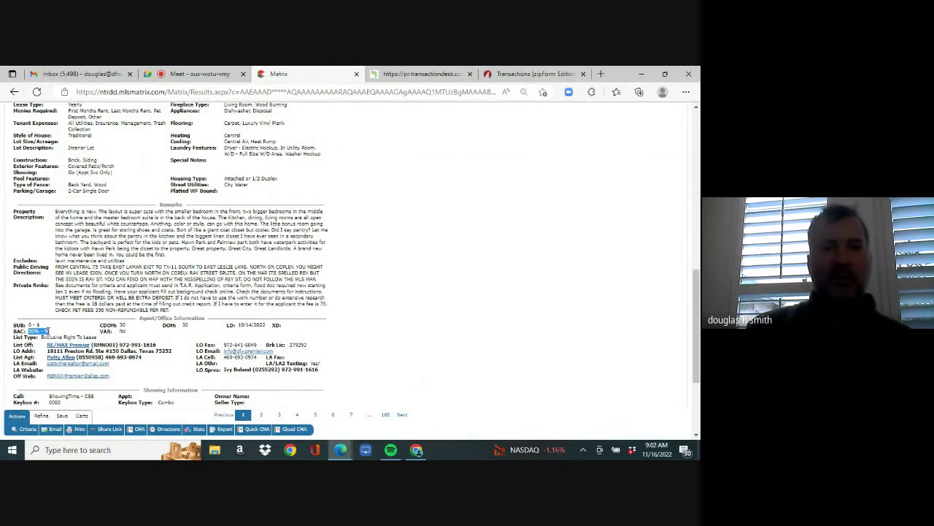
- Compare the TransactionDesk listing documents while scrolling the broker agreement to its bottom
left_click(419, 75)
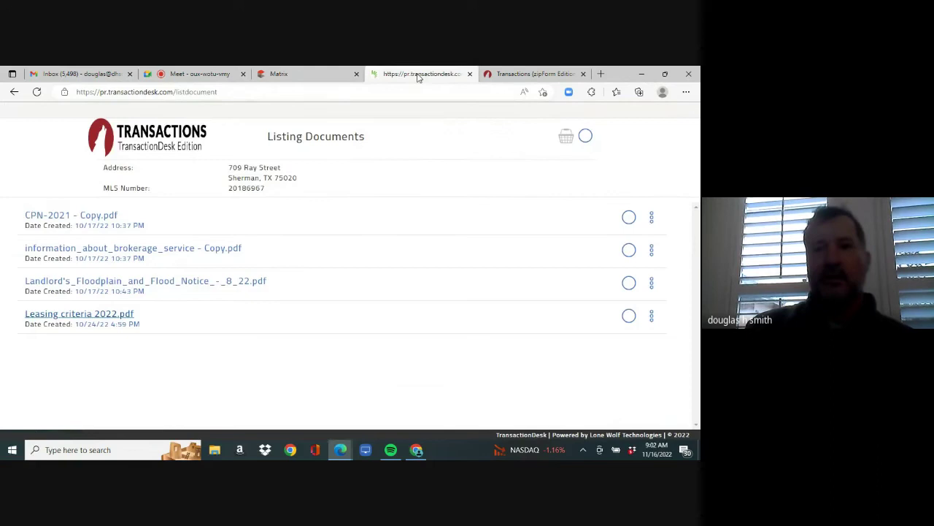
left_click(533, 76)
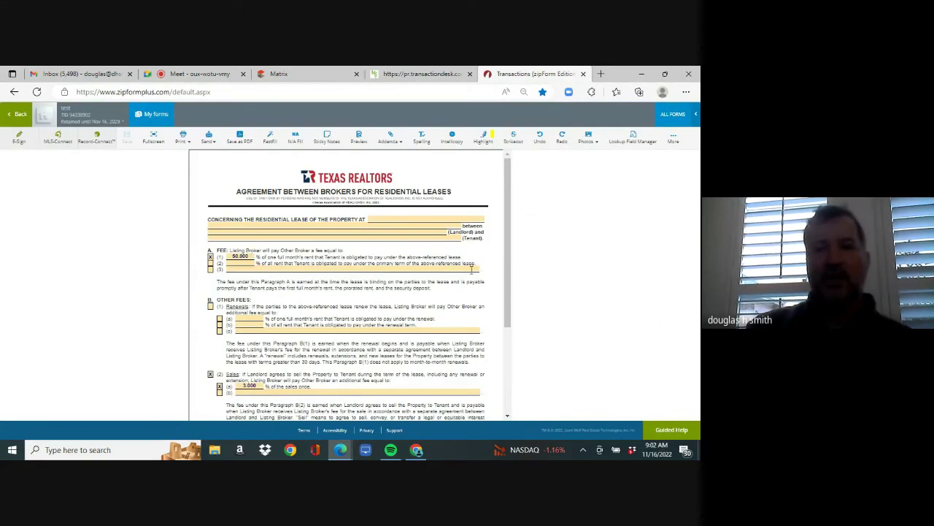
left_click_drag(508, 277, 505, 368)
scroll(365, 329, "down", 1)
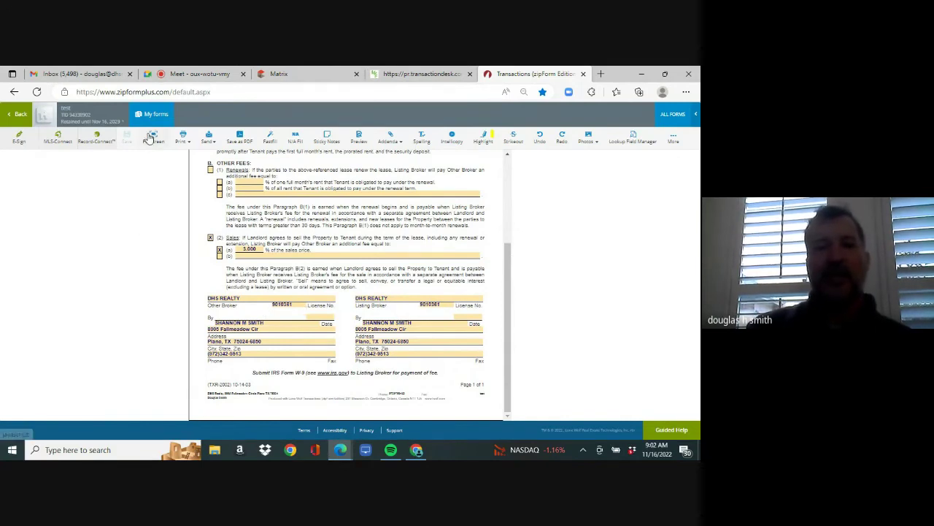
left_click(419, 74)
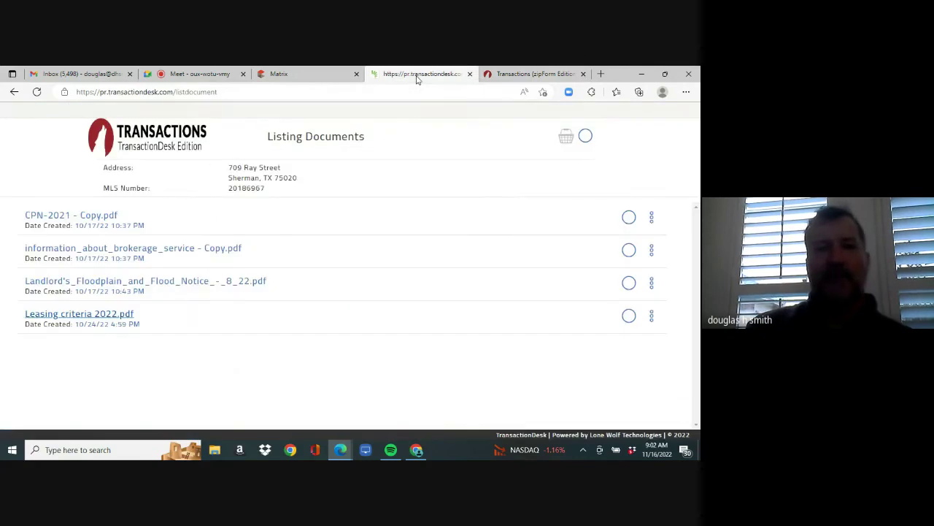
left_click(536, 73)
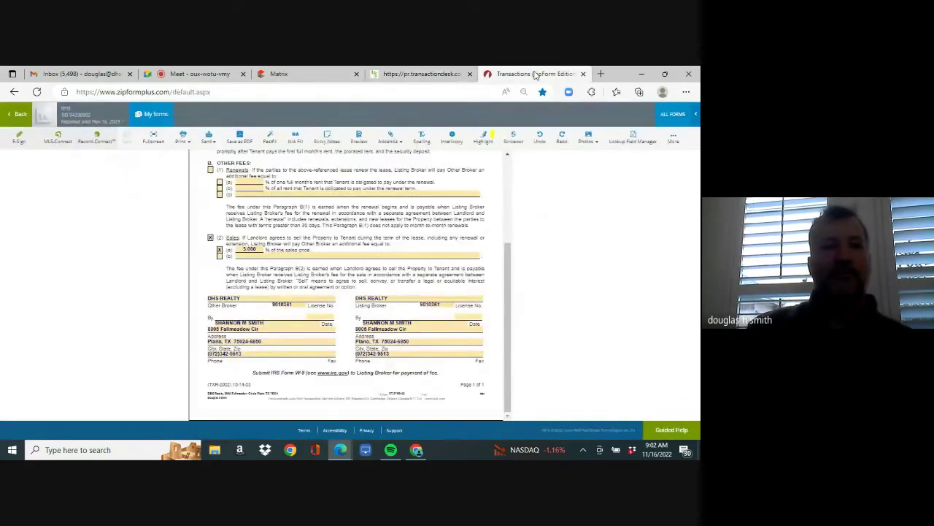
- Open the Residential Lease Application from the transaction's documents in Form Editor Classic
left_click(16, 114)
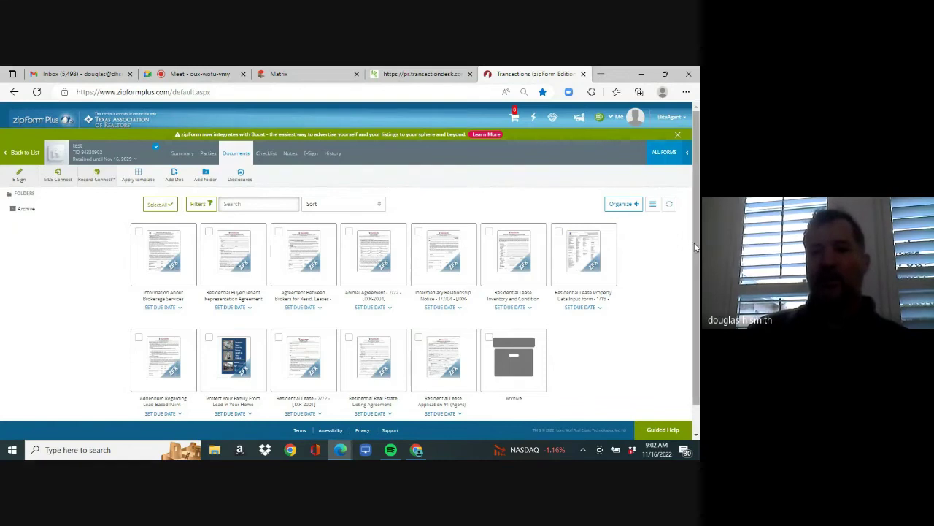
scroll(691, 252, "down", 2)
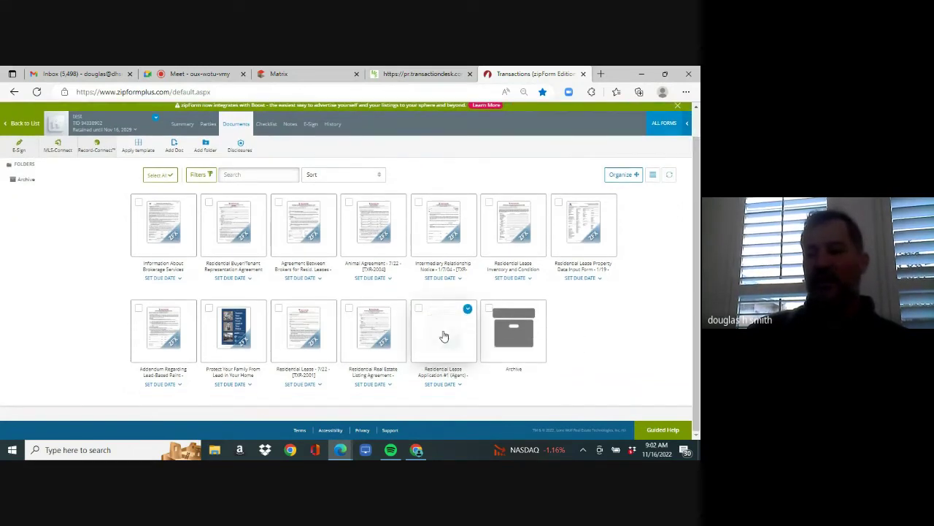
left_click(443, 334)
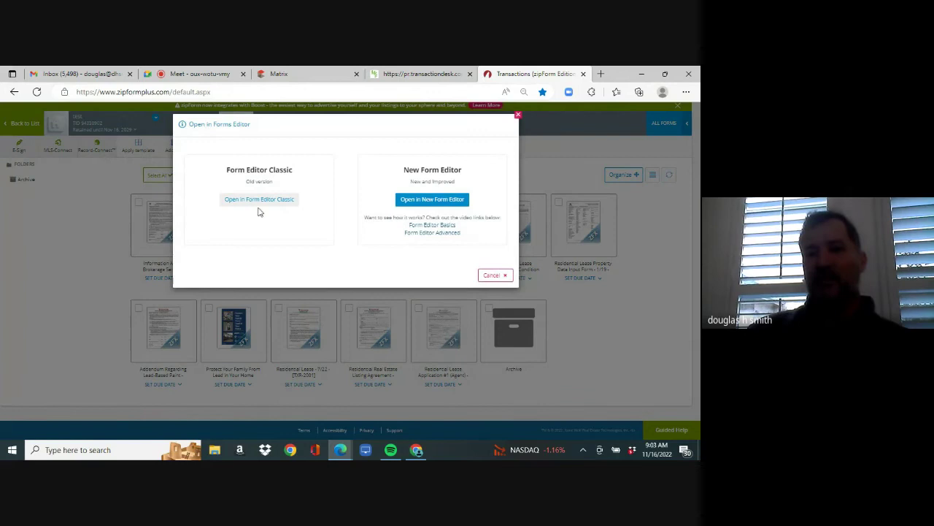
left_click(259, 199)
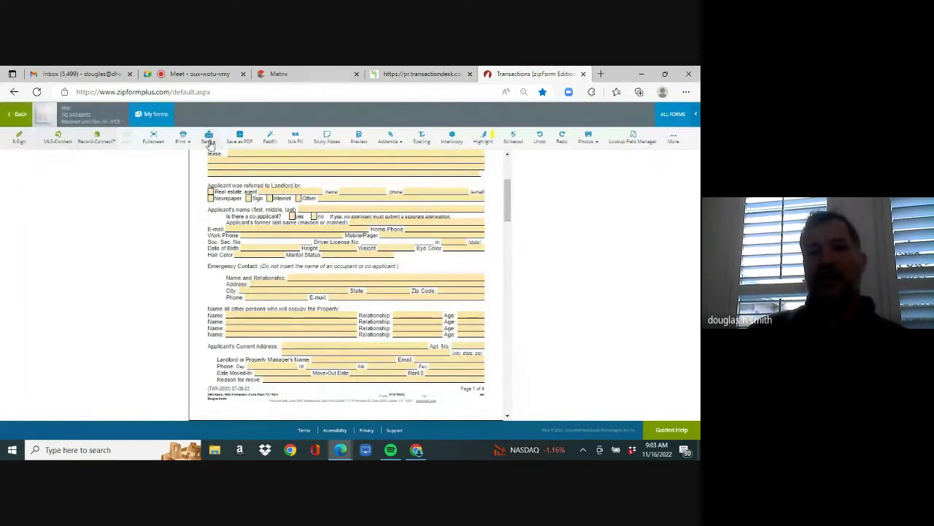
- Address an e-mail of the application to the applicant's e-mail address, copying yourself
left_click(208, 136)
left_click(210, 156)
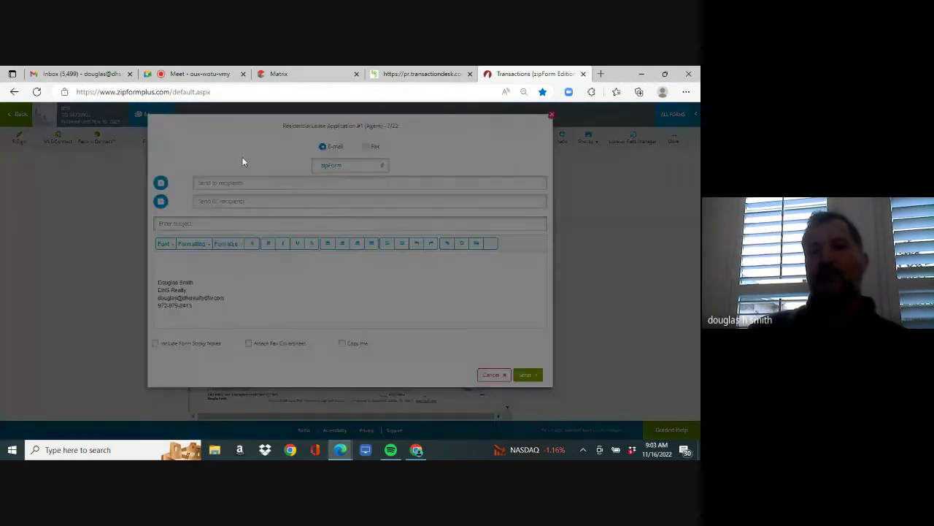
left_click(161, 182)
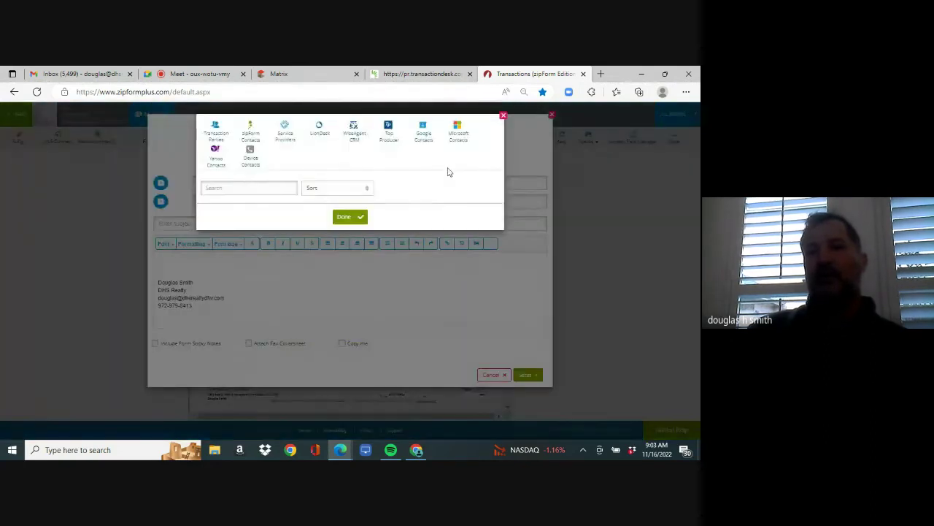
left_click(504, 116)
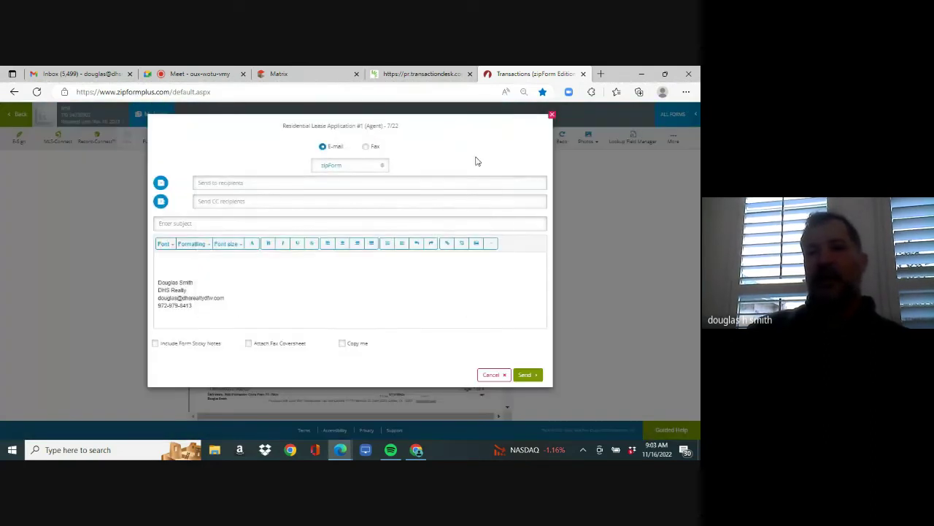
left_click(473, 182)
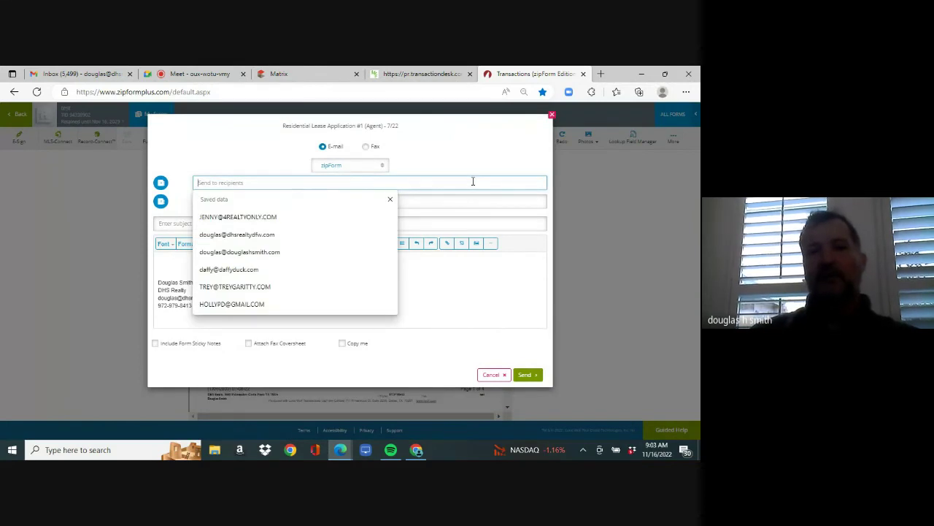
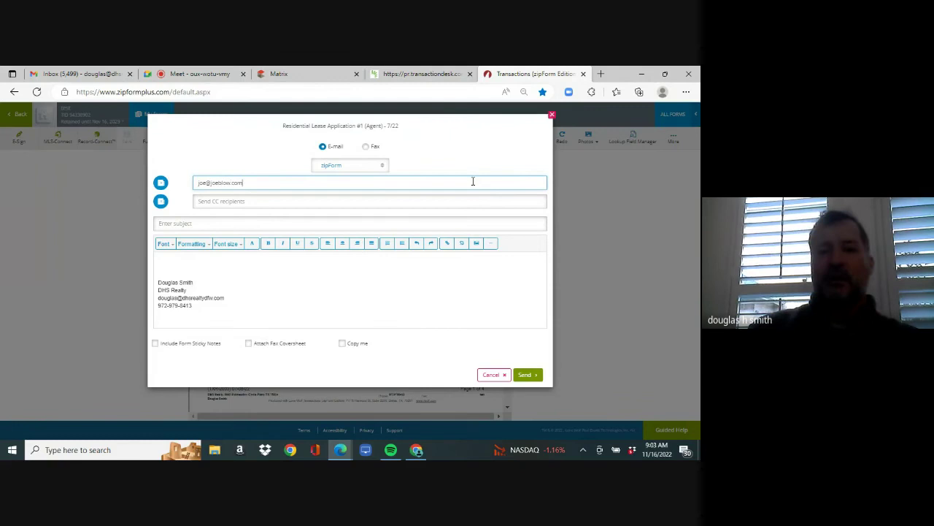
left_click(342, 343)
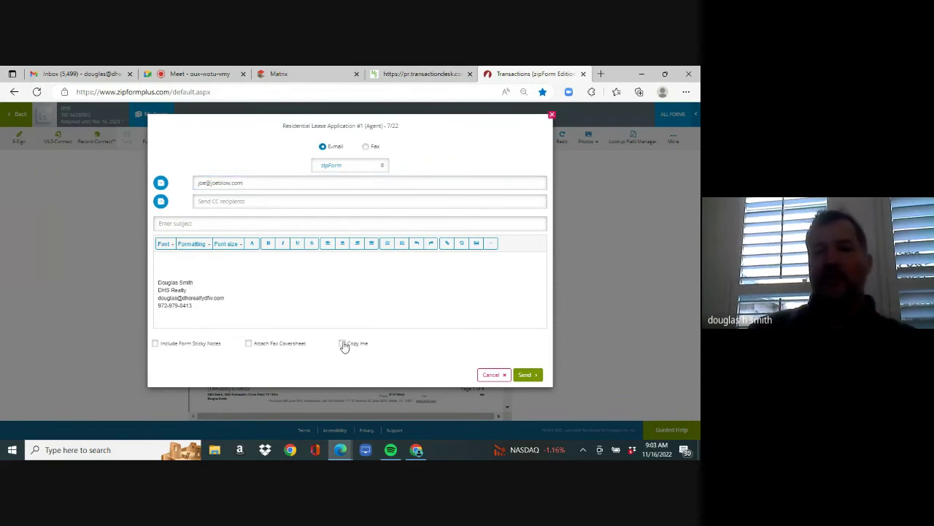
- Use the saved subject 'print, fill out and scan back as a pdf' and send the e-mail
right_click(298, 226)
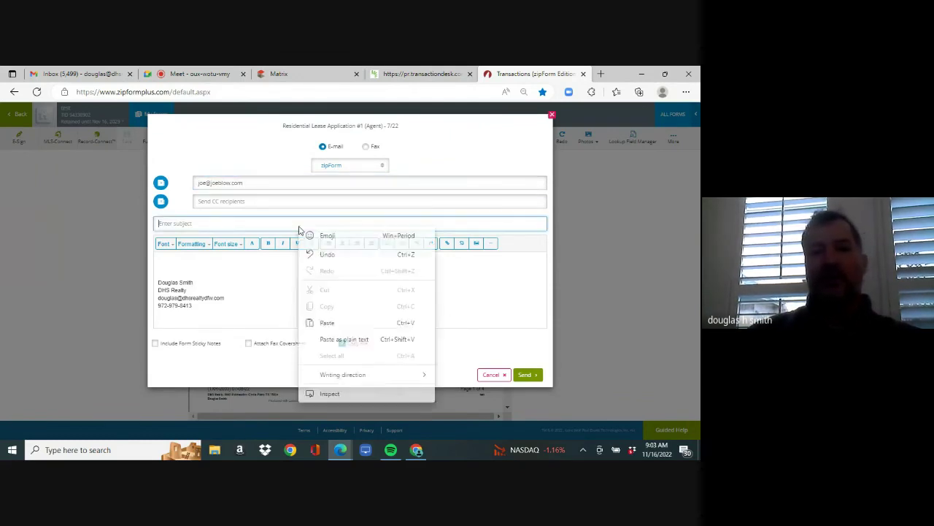
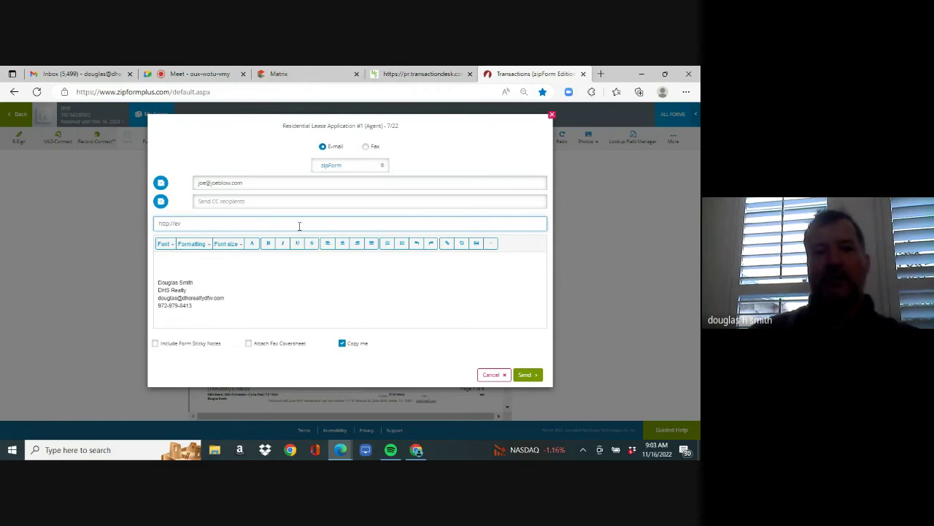
type("print")
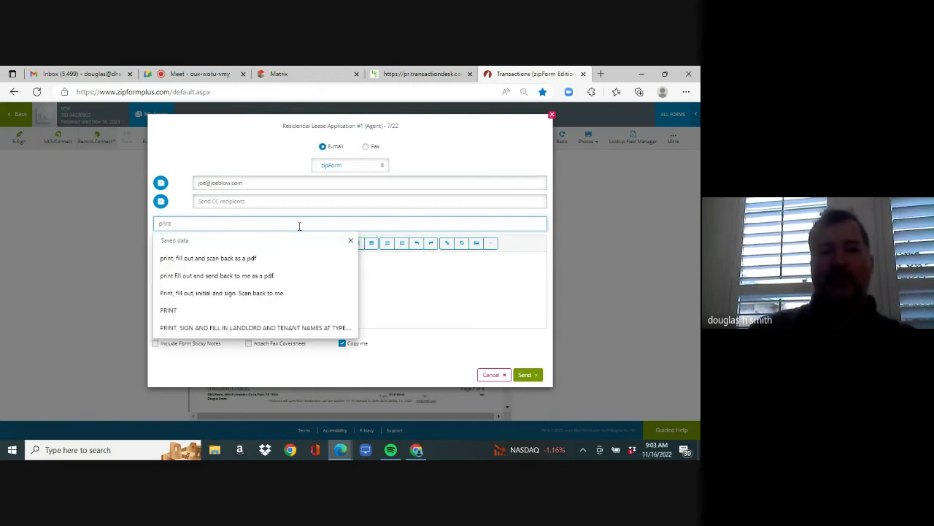
left_click(257, 259)
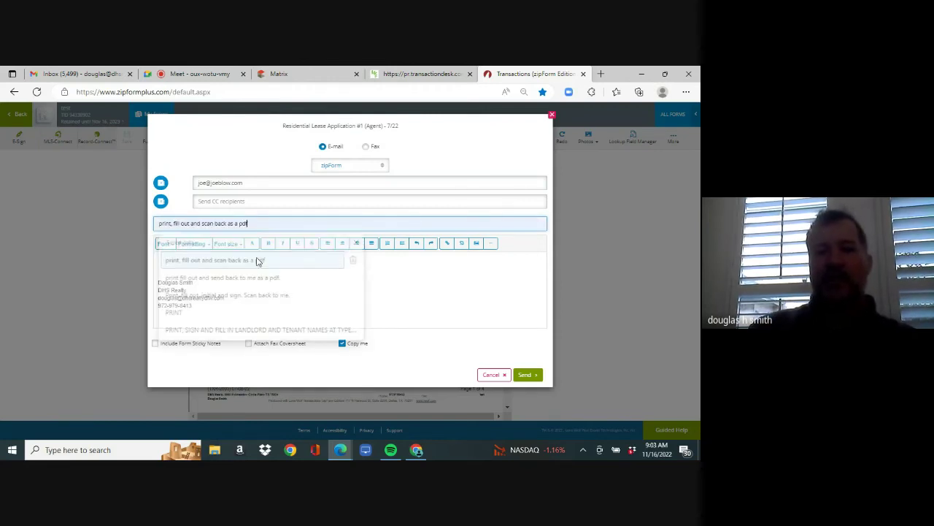
left_click(526, 375)
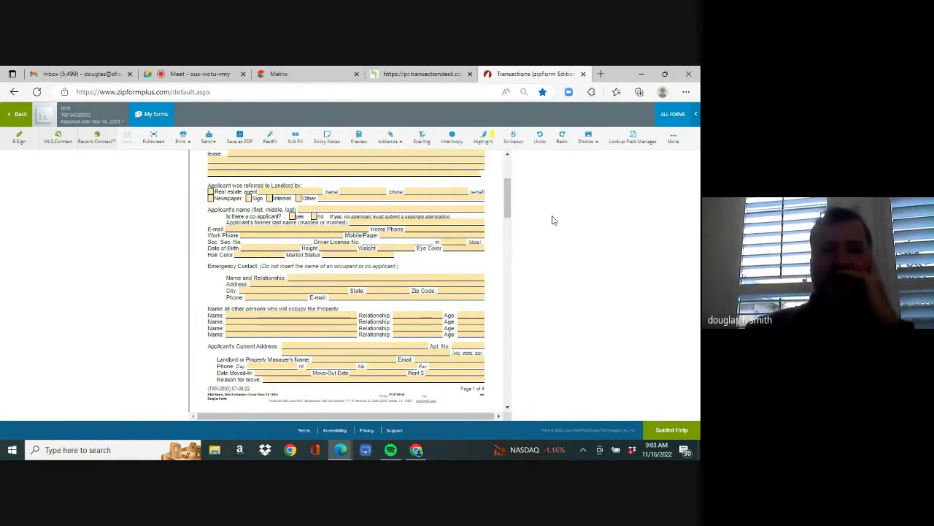
left_click(328, 75)
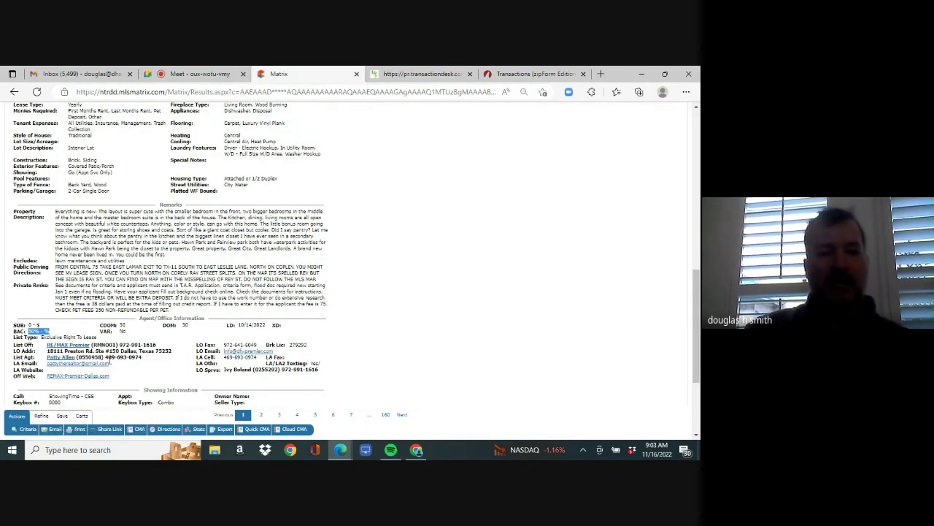
left_click_drag(107, 357, 141, 357)
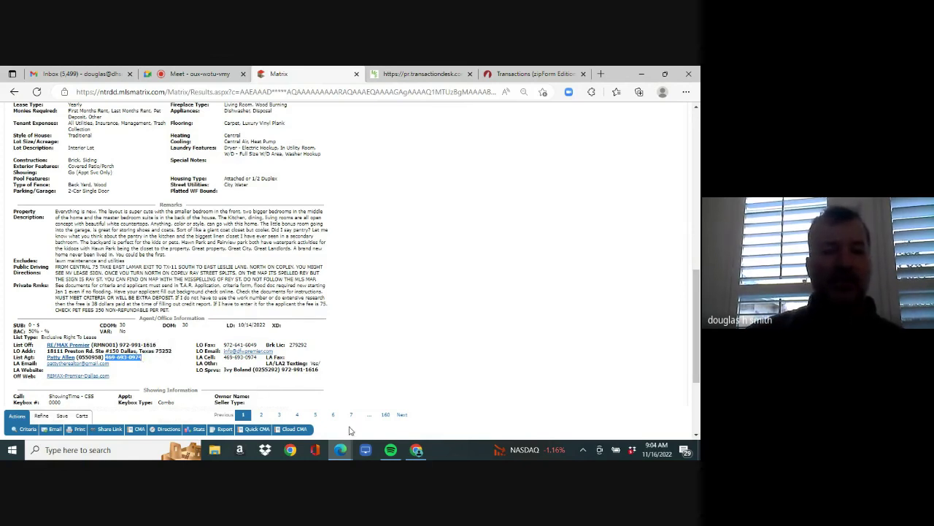
mouse_move(405, 450)
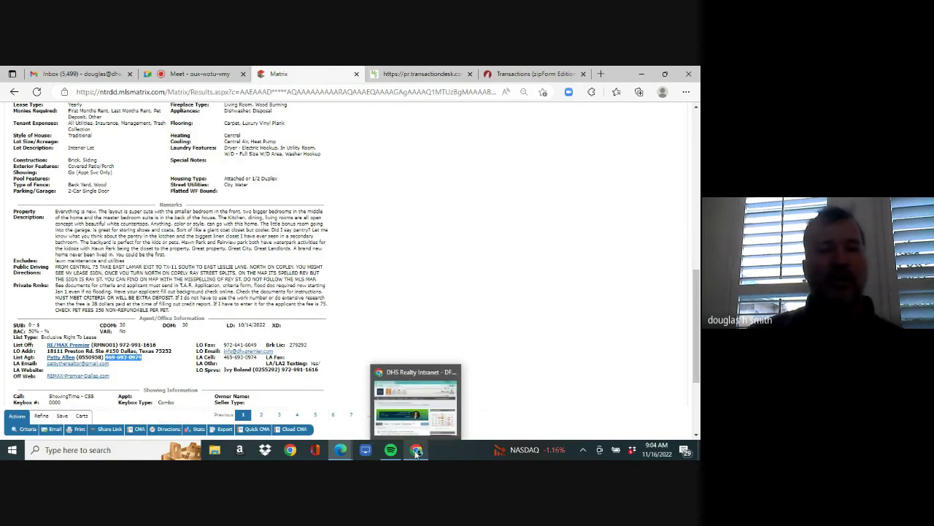
- Maximize the DHS Realty Intranet and expand Office Documents' Quick Resources to reveal the 2022 W9
left_click(416, 450)
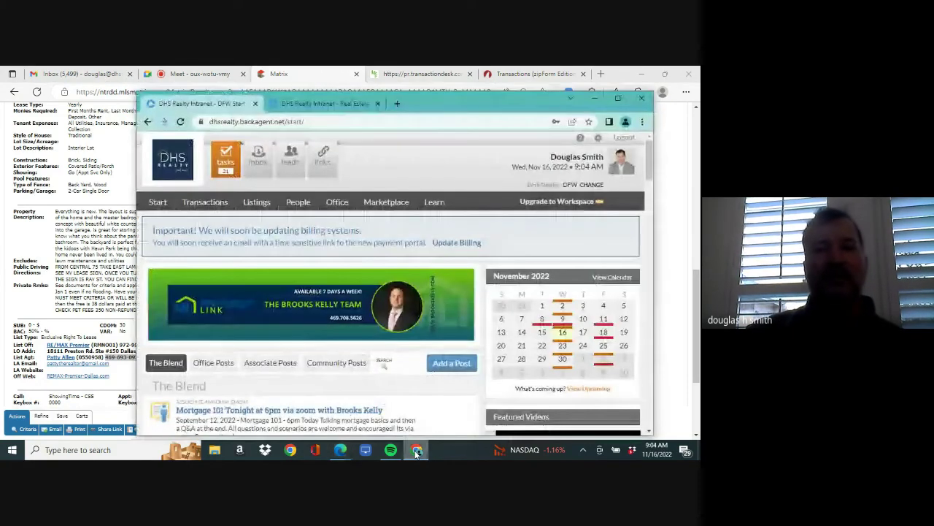
left_click(618, 100)
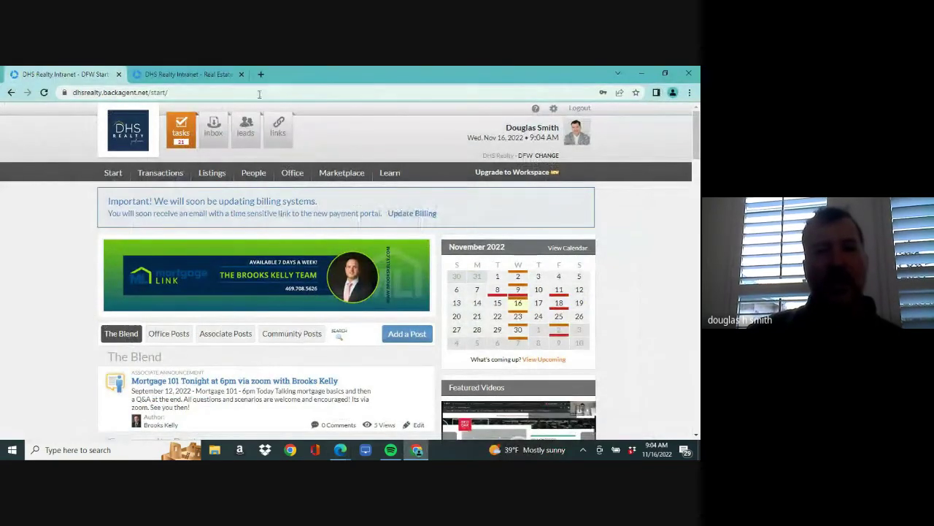
left_click(292, 180)
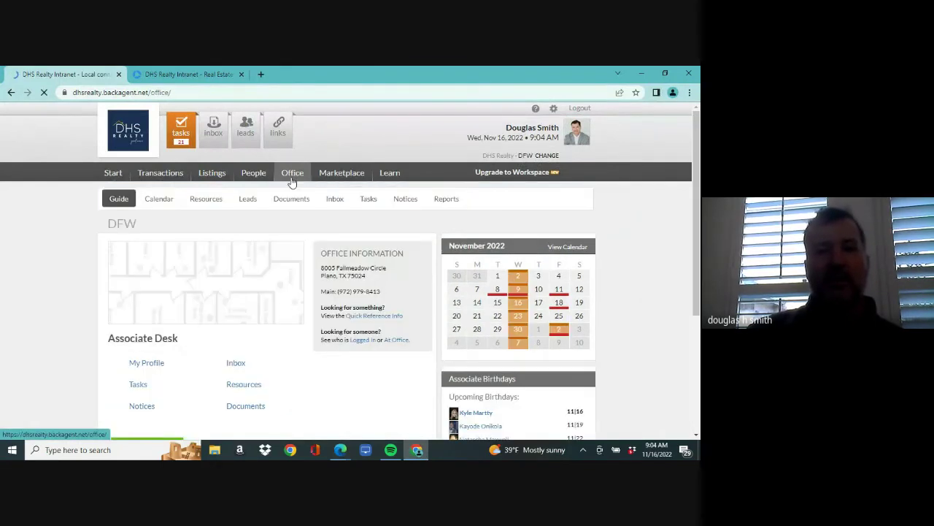
left_click(292, 203)
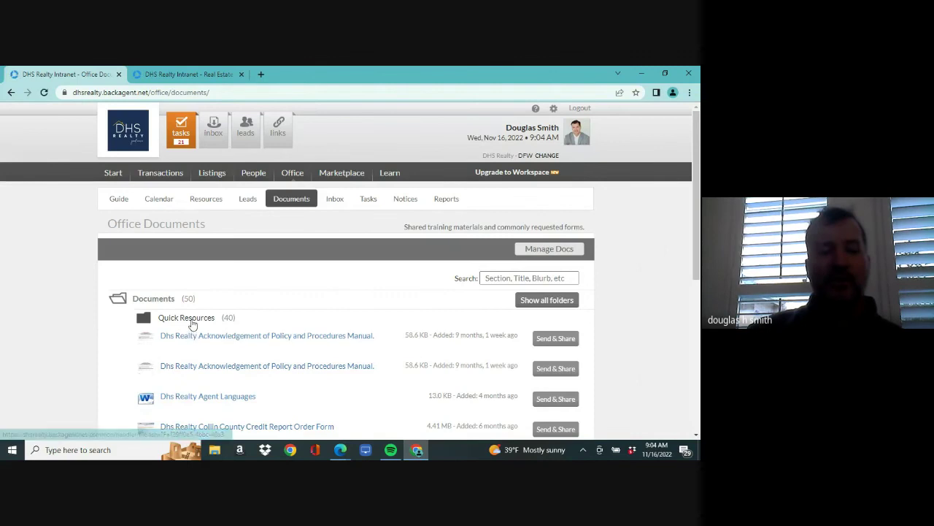
left_click(191, 320)
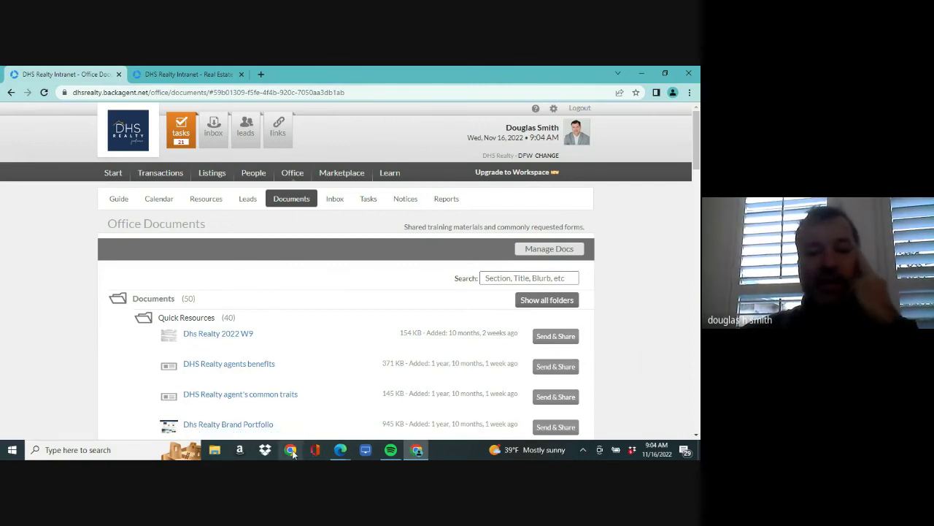
mouse_move(343, 452)
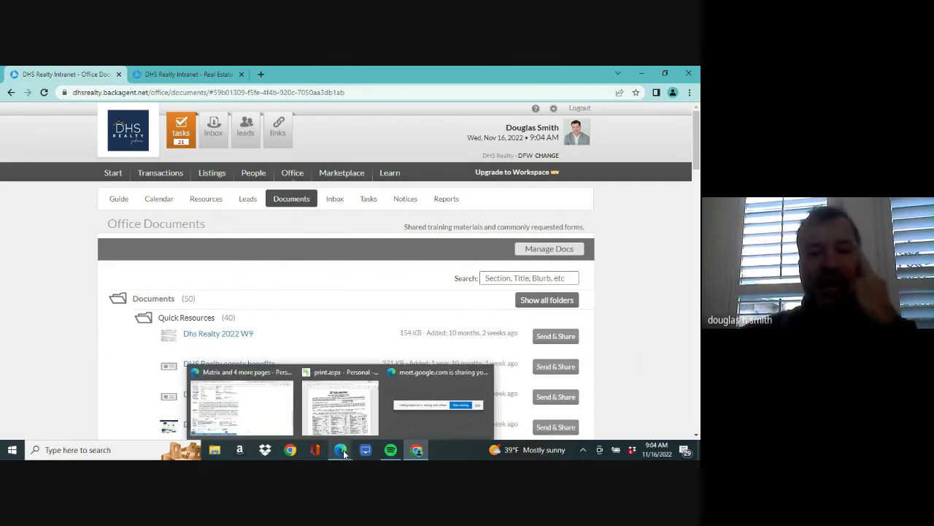
- Return to the Google Meet call and choose Stay in the call on the inactivity prompt
left_click(277, 424)
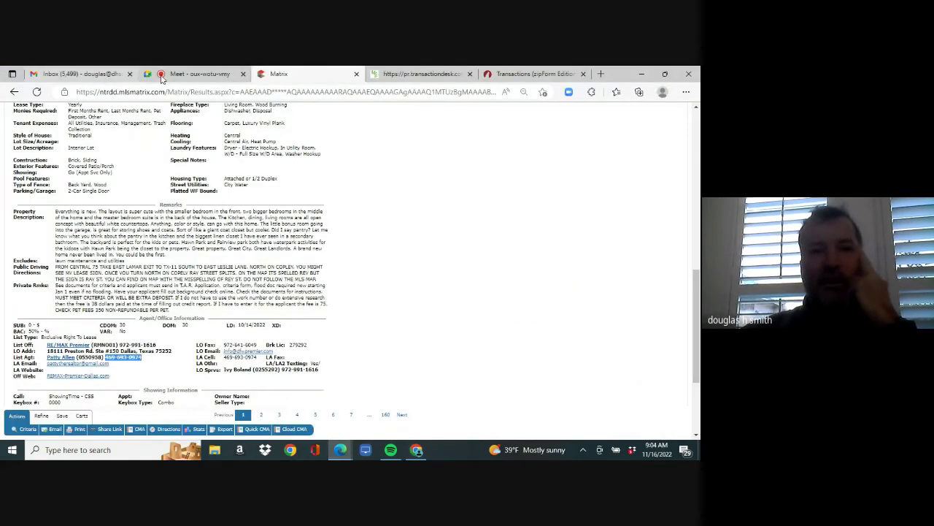
mouse_move(198, 74)
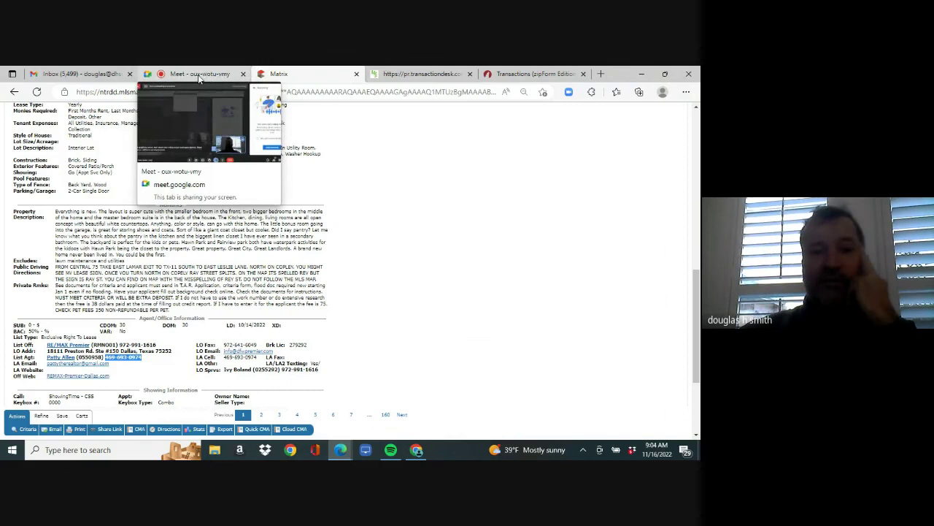
left_click(197, 74)
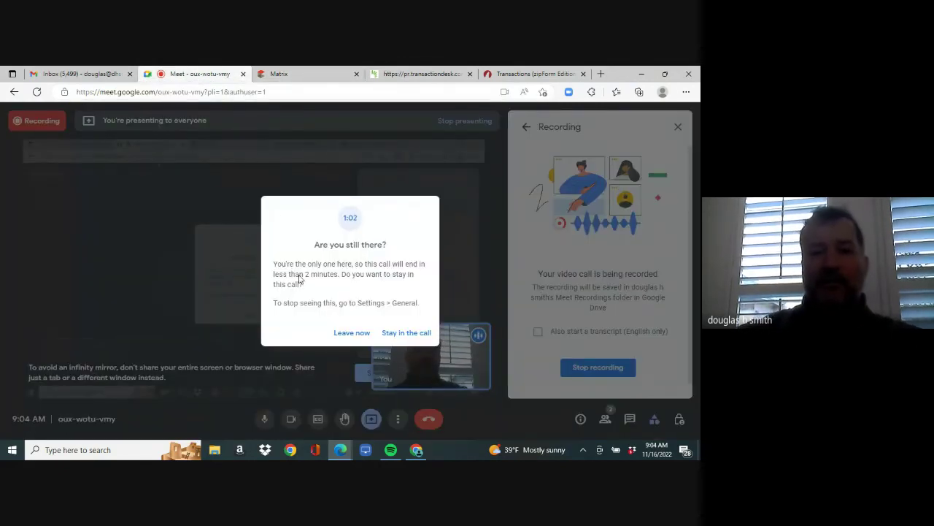
left_click(391, 335)
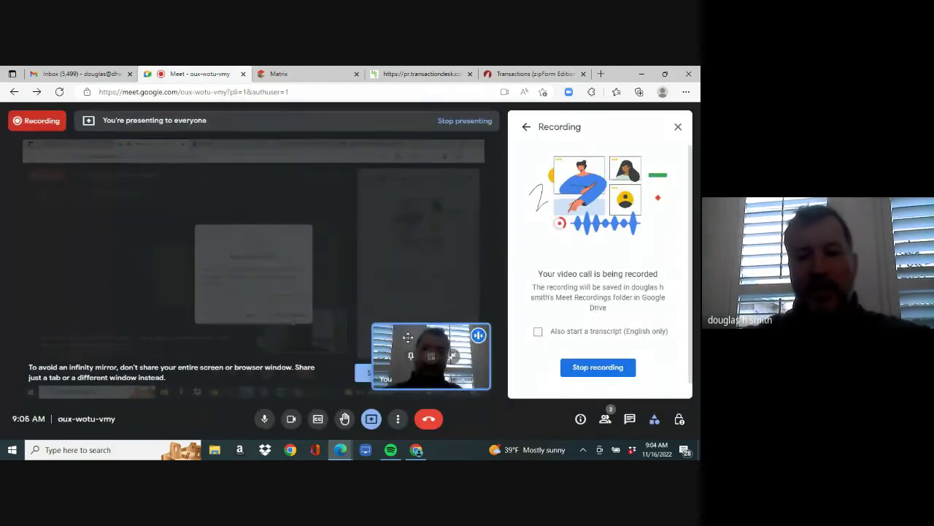